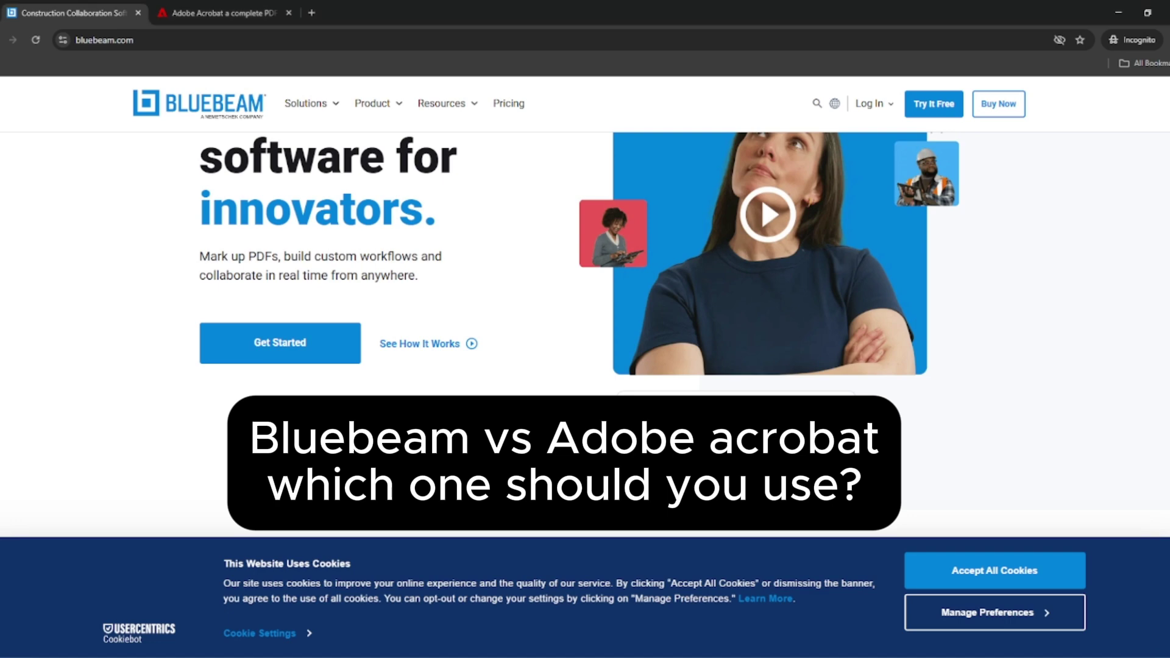
Step: Flip between the Bluebeam and Adobe Acrobat tabs, ending on the Acrobat Pro purchase page
{"action": "left_click", "coordinate": [227, 11]}
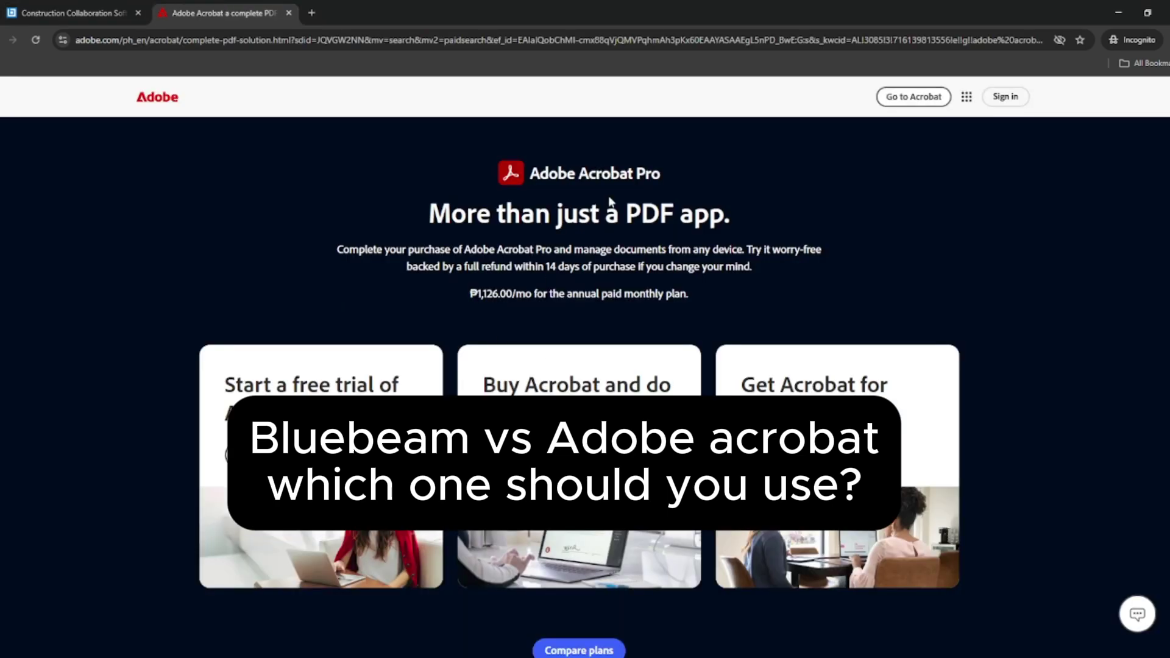
{"action": "left_click", "coordinate": [80, 14]}
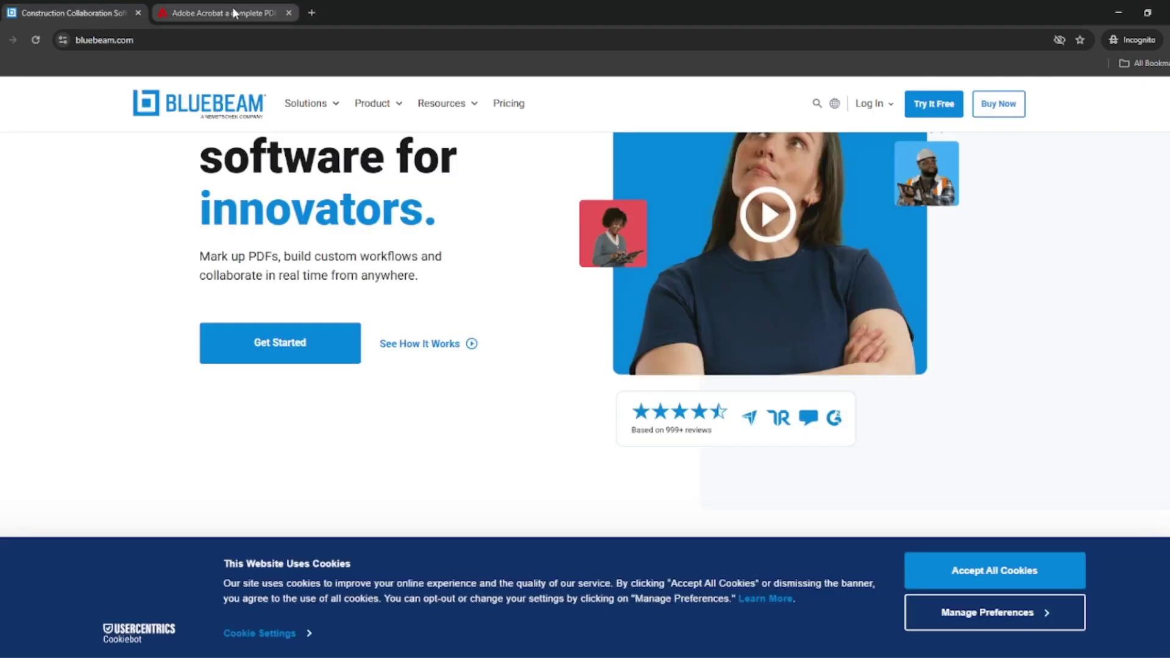
{"action": "left_click", "coordinate": [232, 9]}
{"action": "left_click", "coordinate": [78, 14]}
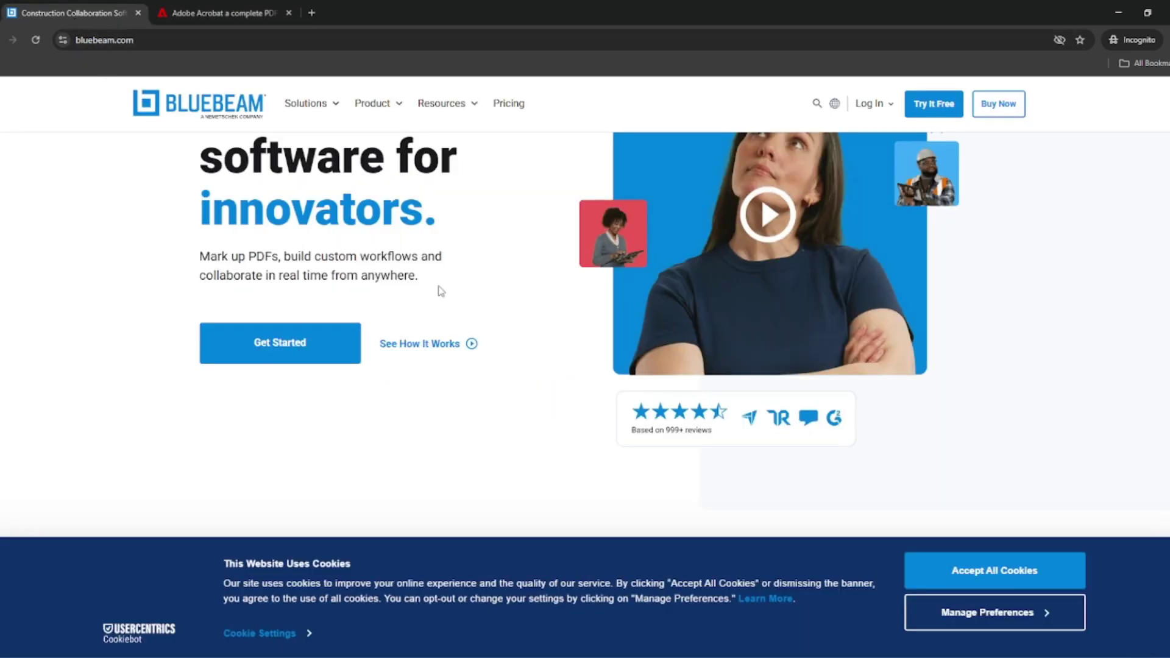
{"action": "left_click", "coordinate": [210, 12]}
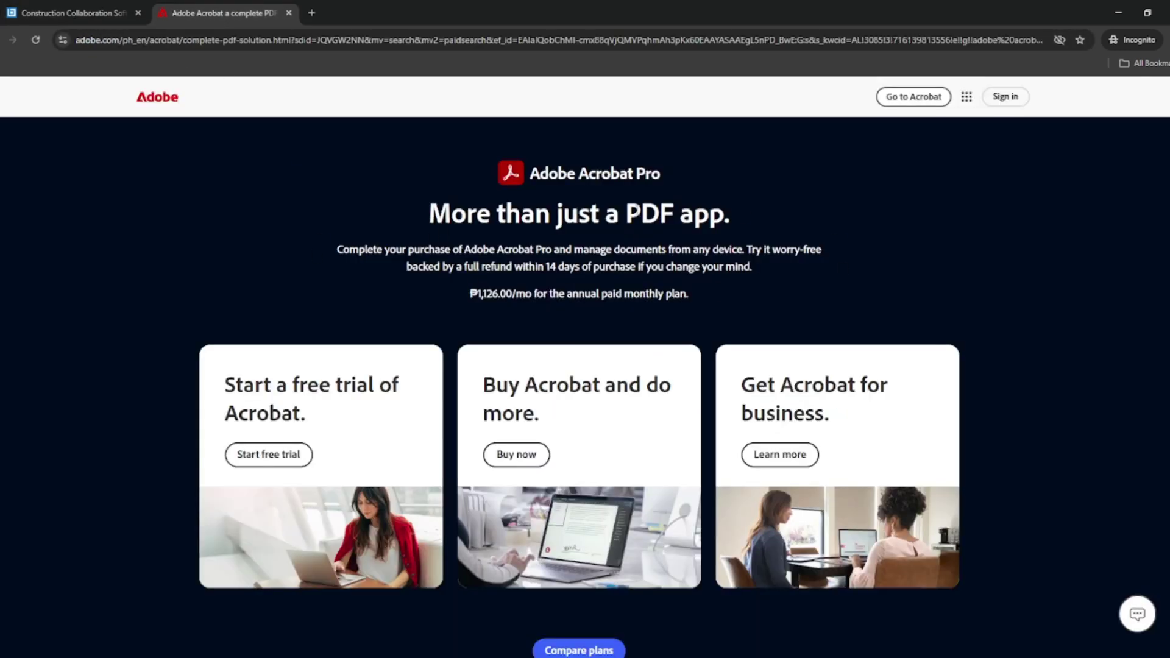
Step: On the Bluebeam tab, play the How It Works video, accept all cookies, then close the video
{"action": "left_click", "coordinate": [96, 13]}
{"action": "scroll", "coordinate": [520, 403], "scroll_direction": "up", "scroll_amount": 2}
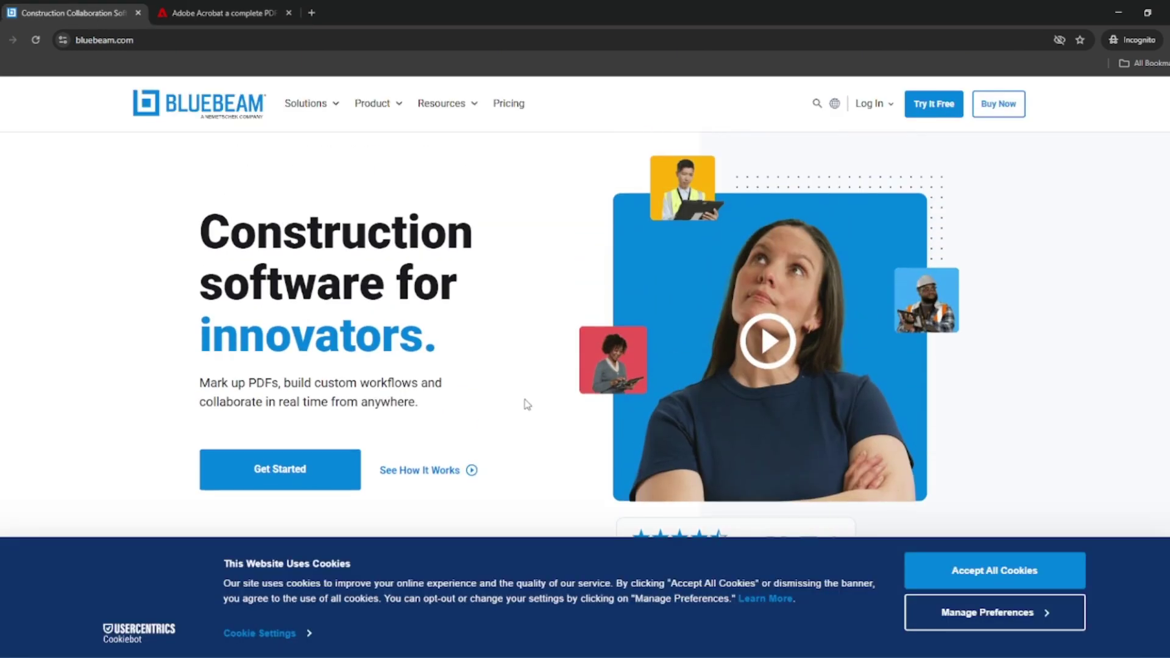
{"action": "scroll", "coordinate": [470, 311], "scroll_direction": "down", "scroll_amount": 2}
{"action": "scroll", "coordinate": [530, 386], "scroll_direction": "up", "scroll_amount": 2}
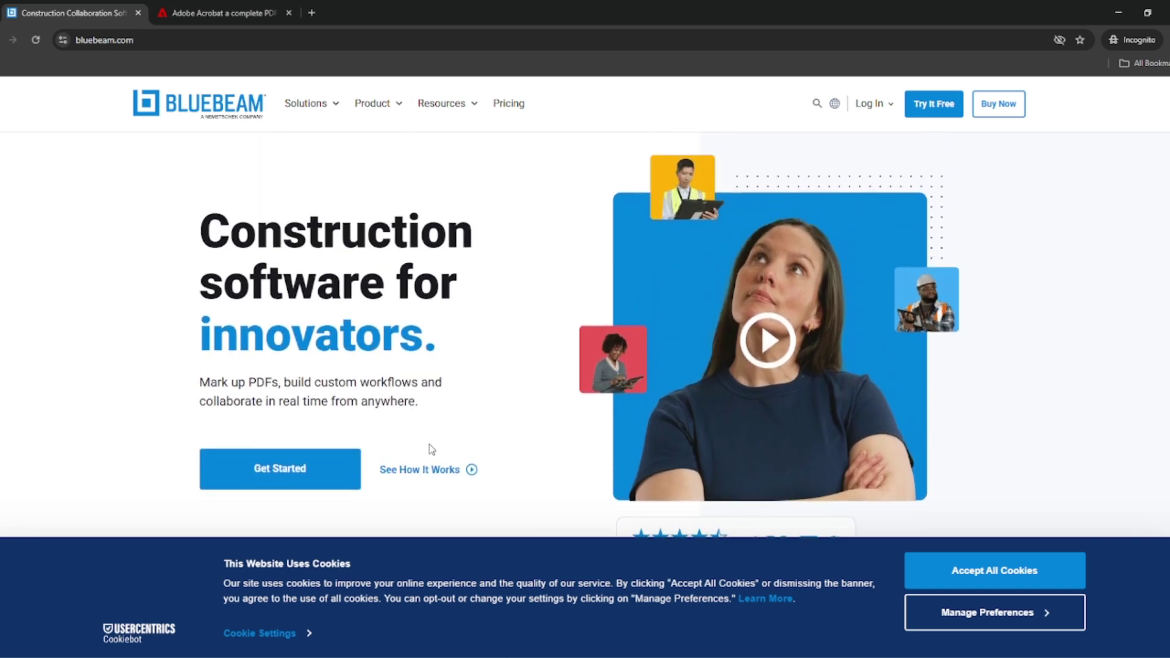
{"action": "scroll", "coordinate": [430, 449], "scroll_direction": "down", "scroll_amount": 2}
{"action": "scroll", "coordinate": [448, 365], "scroll_direction": "down", "scroll_amount": 2}
{"action": "left_click", "coordinate": [472, 222]}
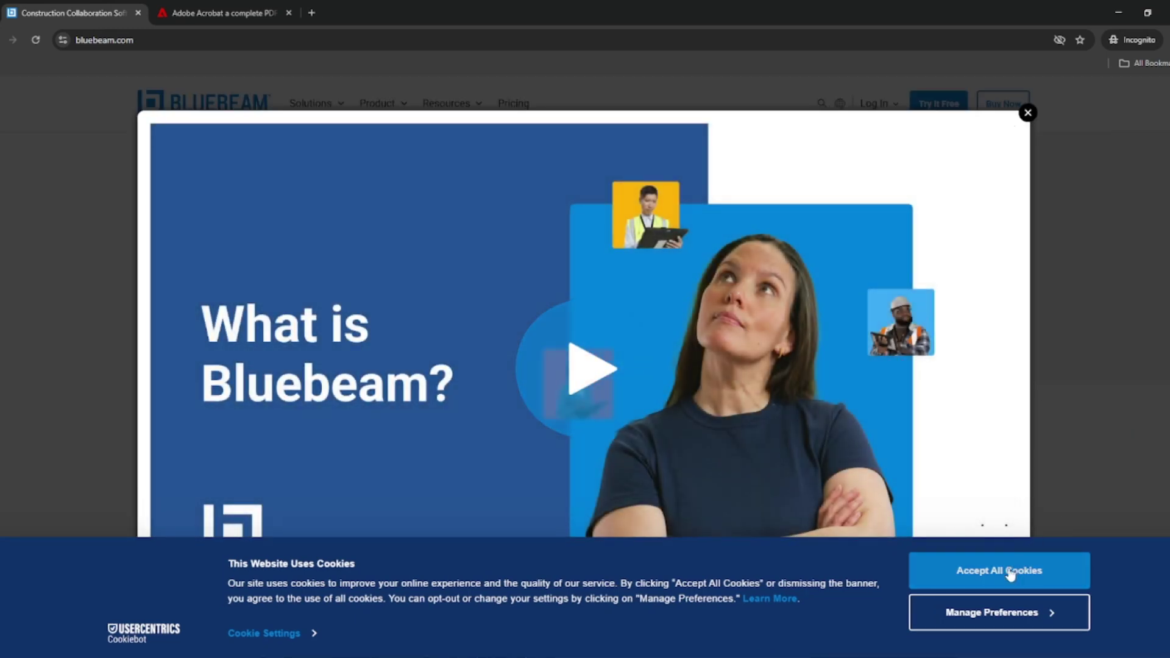
{"action": "left_click", "coordinate": [1011, 569]}
{"action": "left_click", "coordinate": [1020, 114]}
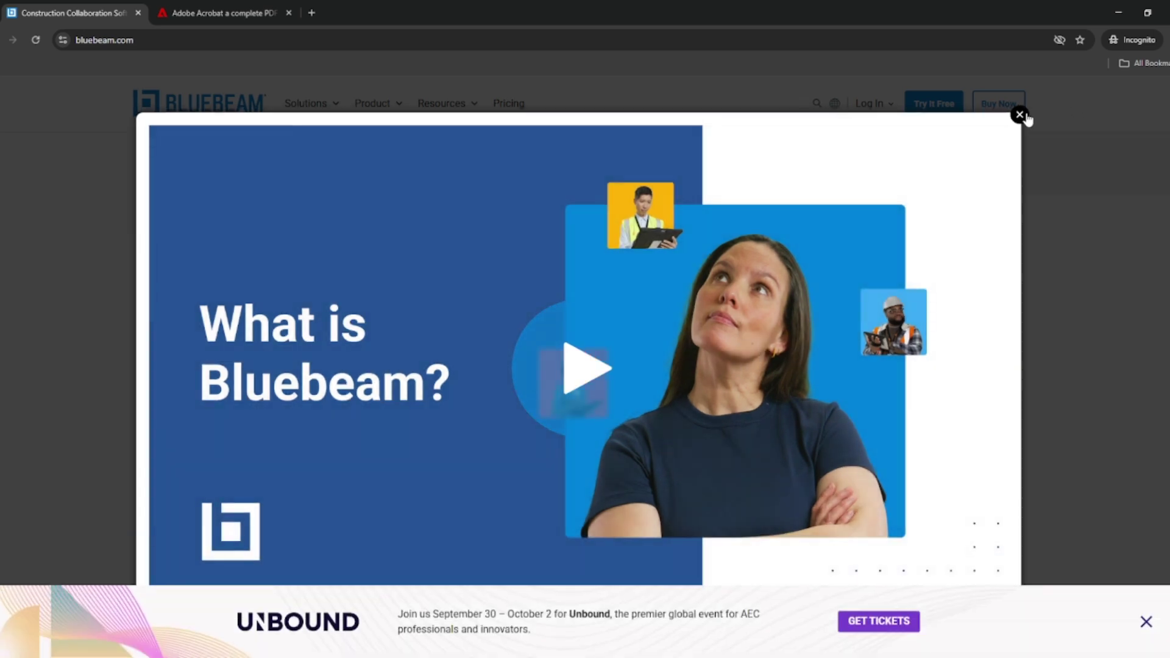
{"action": "scroll", "coordinate": [655, 288], "scroll_direction": "down", "scroll_amount": 2}
{"action": "scroll", "coordinate": [657, 284], "scroll_direction": "down", "scroll_amount": 2}
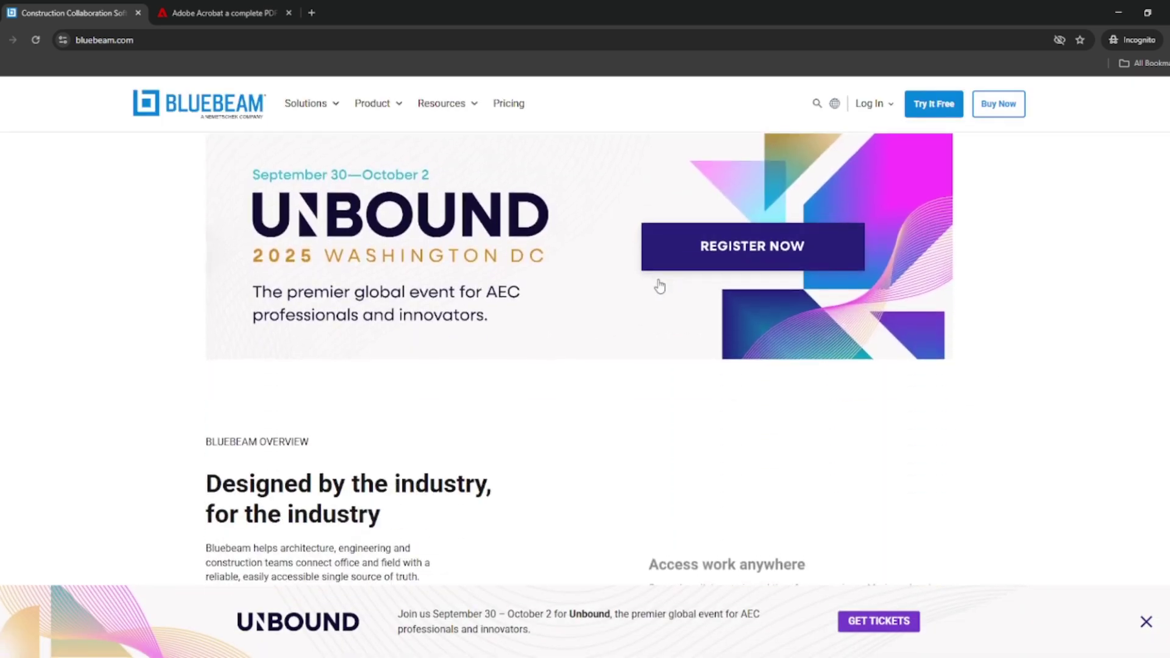
{"action": "scroll", "coordinate": [662, 282], "scroll_direction": "down", "scroll_amount": 1}
{"action": "scroll", "coordinate": [661, 281], "scroll_direction": "down", "scroll_amount": 2}
{"action": "scroll", "coordinate": [698, 279], "scroll_direction": "down", "scroll_amount": 1}
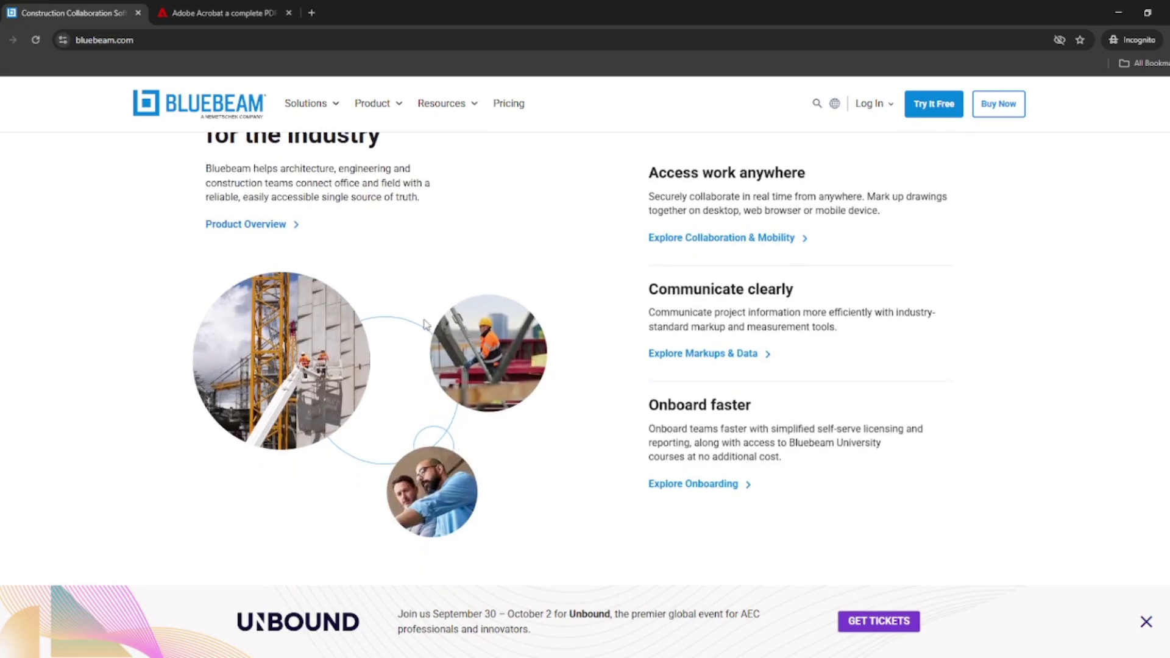
{"action": "scroll", "coordinate": [581, 359], "scroll_direction": "up", "scroll_amount": 1}
{"action": "scroll", "coordinate": [577, 358], "scroll_direction": "down", "scroll_amount": 2}
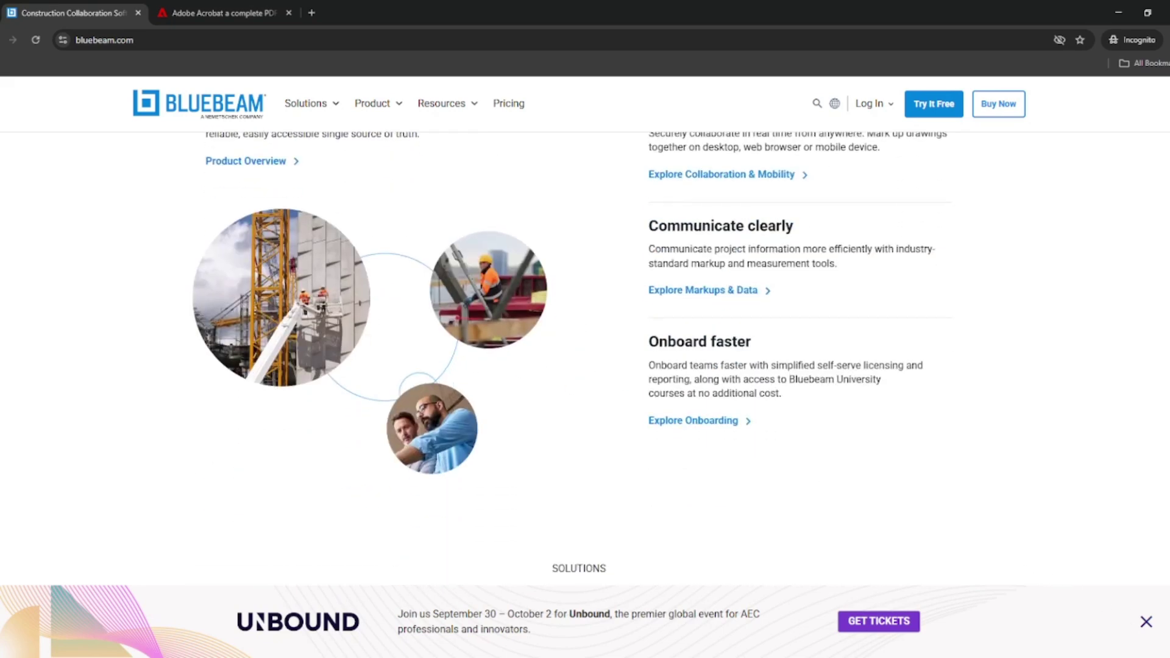
Step: Dismiss the Unbound event banner while scrolling the Bluebeam home page to Integrations
{"action": "left_click", "coordinate": [1146, 622]}
{"action": "scroll", "coordinate": [589, 377], "scroll_direction": "down", "scroll_amount": 2}
{"action": "scroll", "coordinate": [589, 377], "scroll_direction": "down", "scroll_amount": 2}
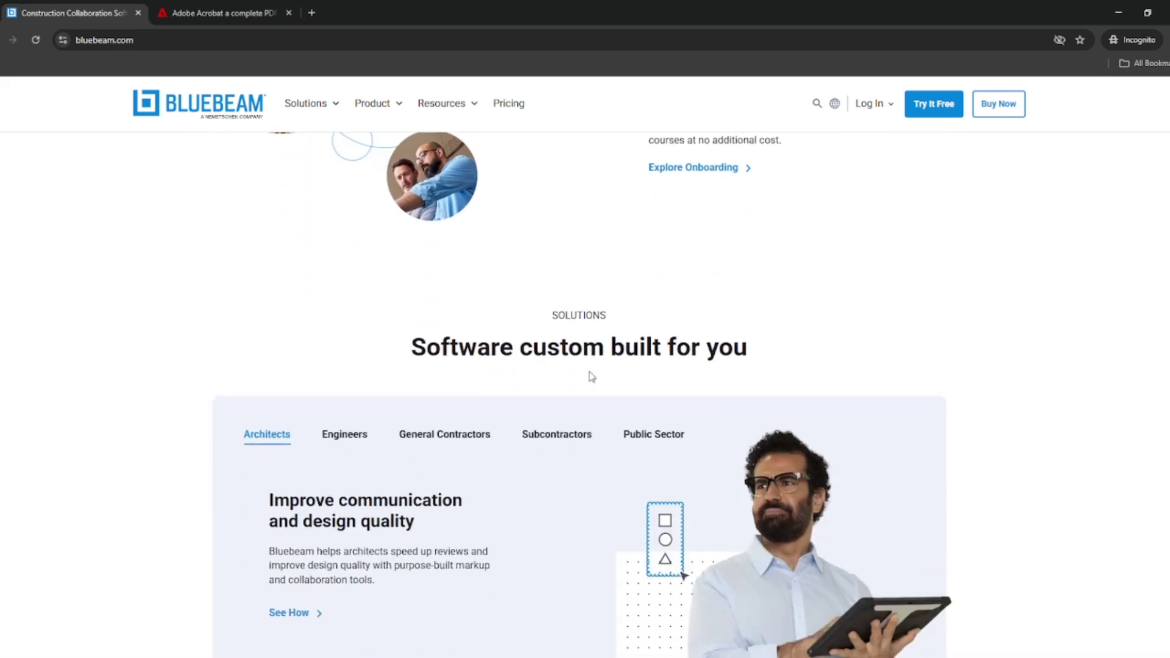
{"action": "scroll", "coordinate": [590, 377], "scroll_direction": "down", "scroll_amount": 1}
{"action": "scroll", "coordinate": [590, 377], "scroll_direction": "down", "scroll_amount": 1}
{"action": "scroll", "coordinate": [590, 375], "scroll_direction": "down", "scroll_amount": 1}
{"action": "scroll", "coordinate": [589, 375], "scroll_direction": "down", "scroll_amount": 1}
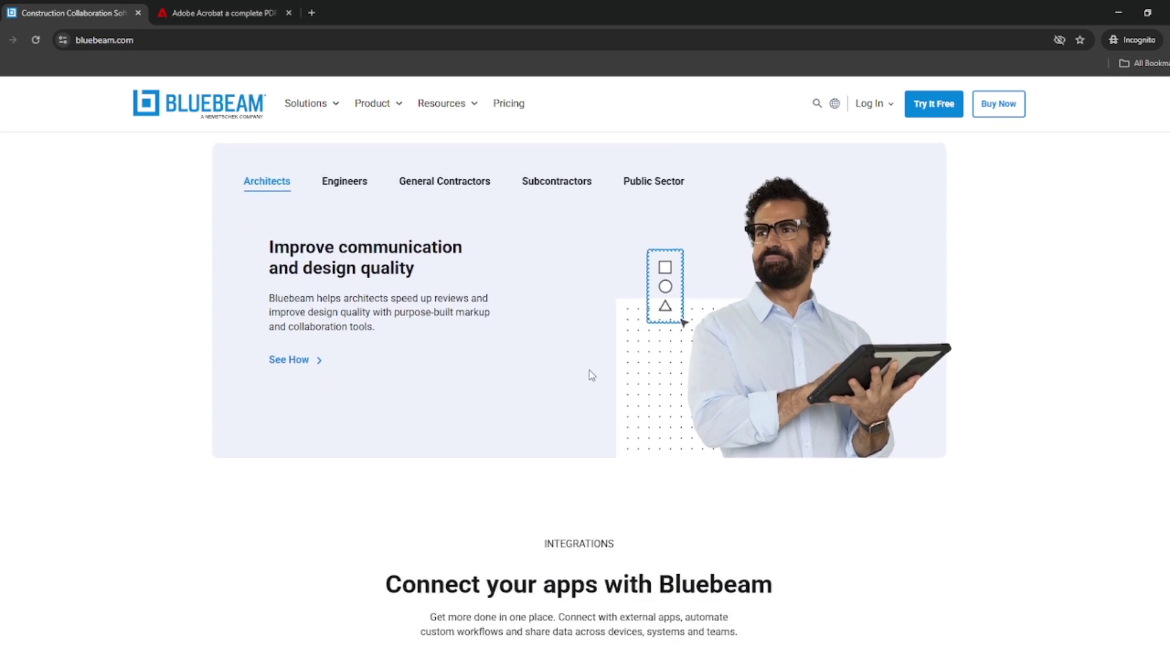
{"action": "scroll", "coordinate": [590, 376], "scroll_direction": "down", "scroll_amount": 2}
{"action": "scroll", "coordinate": [591, 367], "scroll_direction": "down", "scroll_amount": 2}
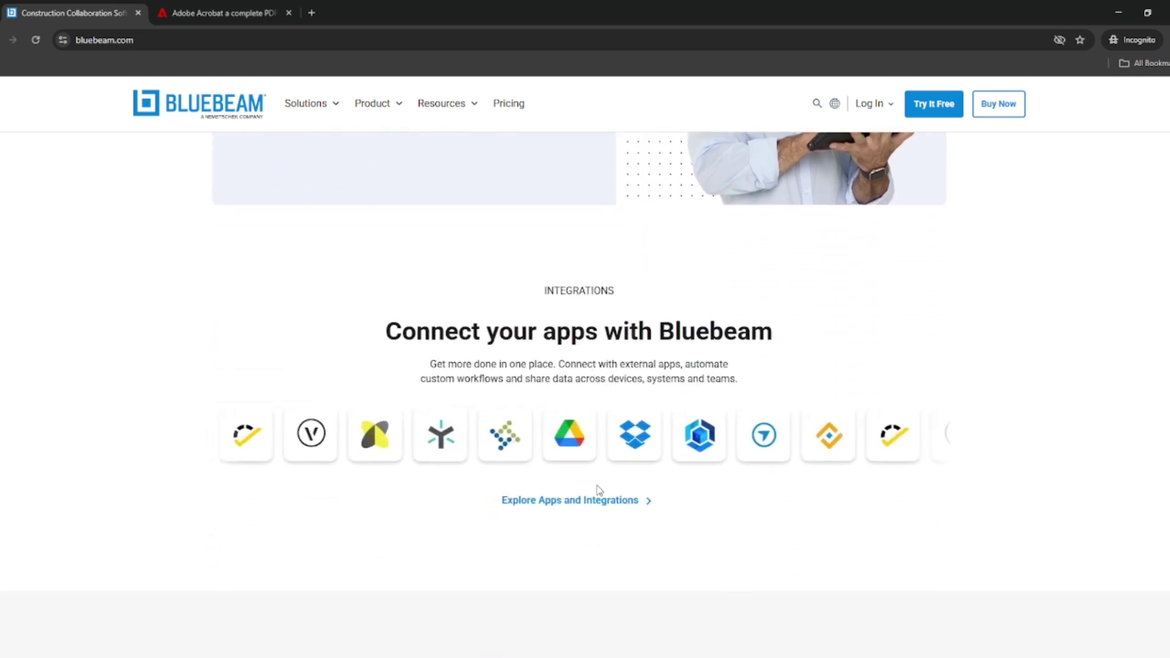
{"action": "scroll", "coordinate": [598, 482], "scroll_direction": "up", "scroll_amount": 10}
{"action": "scroll", "coordinate": [602, 479], "scroll_direction": "up", "scroll_amount": 4}
{"action": "scroll", "coordinate": [605, 476], "scroll_direction": "up", "scroll_amount": 3}
{"action": "scroll", "coordinate": [605, 475], "scroll_direction": "up", "scroll_amount": 4}
{"action": "scroll", "coordinate": [603, 473], "scroll_direction": "up", "scroll_amount": 3}
{"action": "scroll", "coordinate": [603, 472], "scroll_direction": "up", "scroll_amount": 1}
{"action": "scroll", "coordinate": [606, 472], "scroll_direction": "up", "scroll_amount": 2}
{"action": "scroll", "coordinate": [668, 473], "scroll_direction": "up", "scroll_amount": 2}
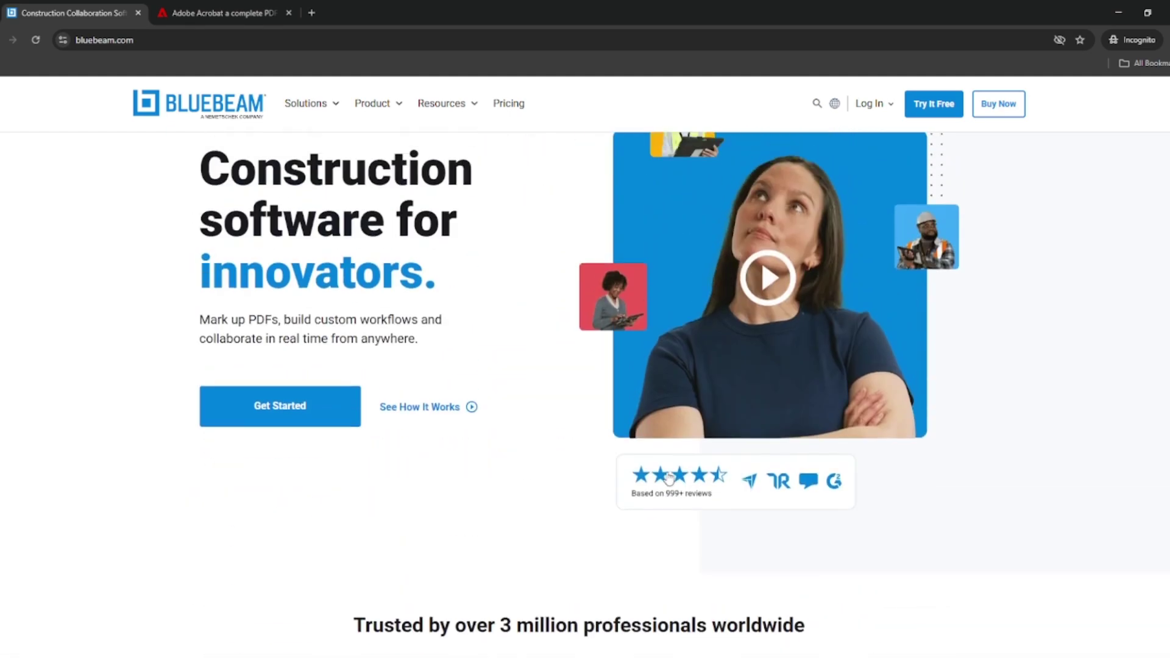
{"action": "scroll", "coordinate": [668, 478], "scroll_direction": "up", "scroll_amount": 1}
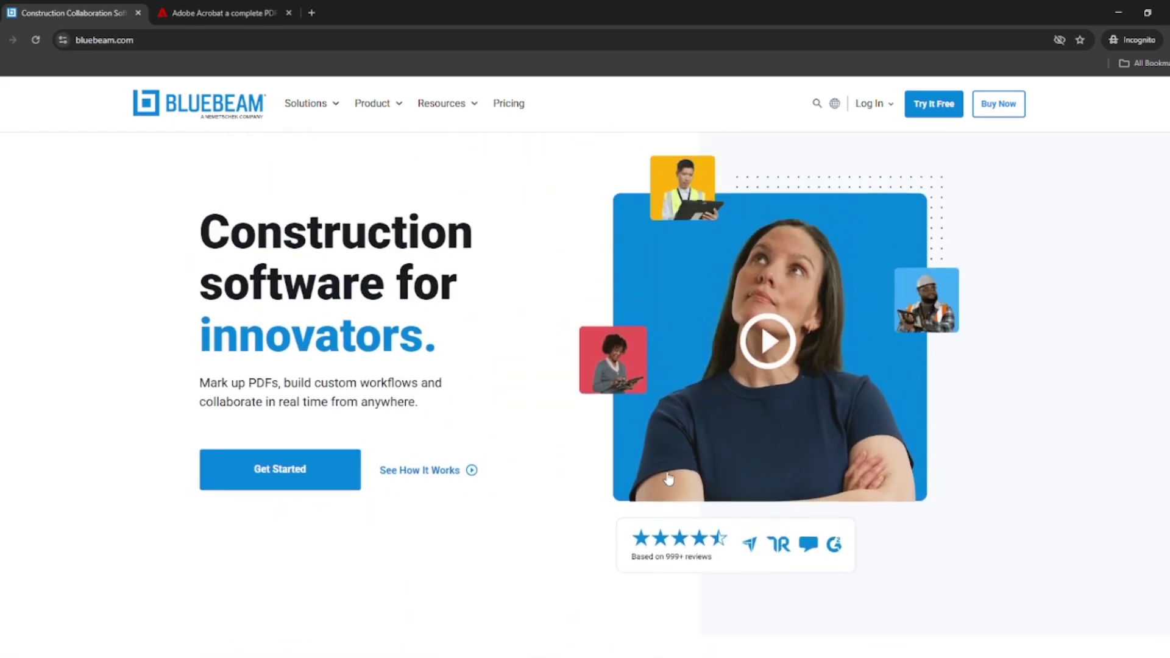
Step: Look through the Solutions, Product and Resources menus, then view Bluebeam's pricing page
{"action": "left_click", "coordinate": [336, 107]}
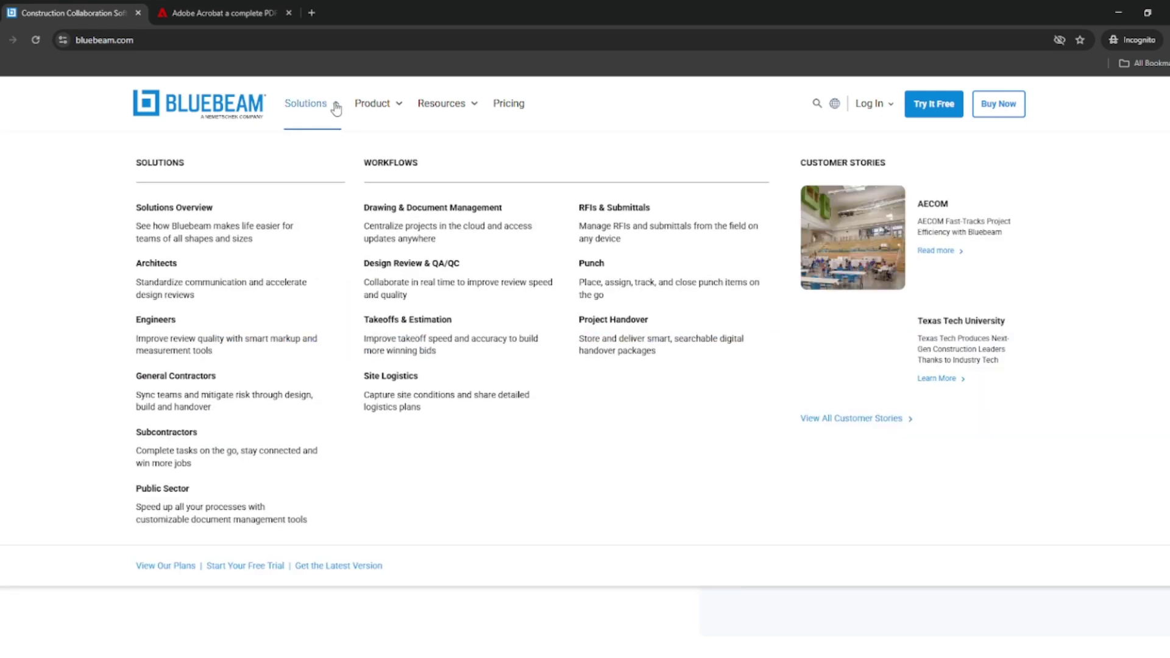
{"action": "left_click", "coordinate": [397, 109]}
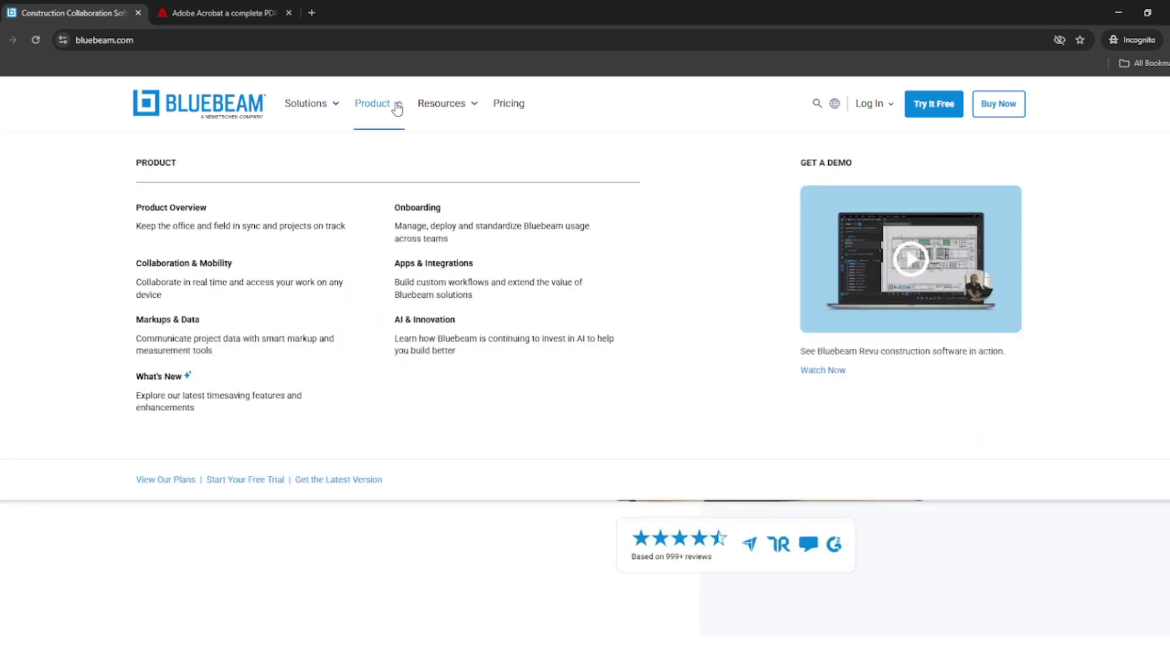
{"action": "left_click", "coordinate": [476, 109]}
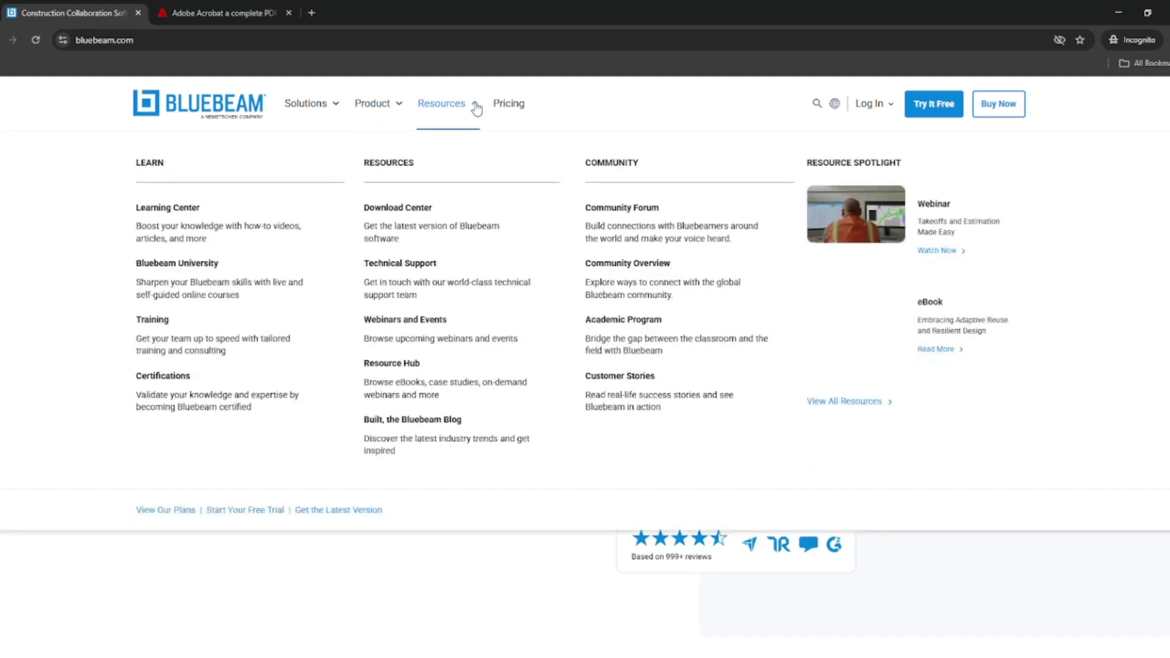
{"action": "left_click", "coordinate": [523, 109]}
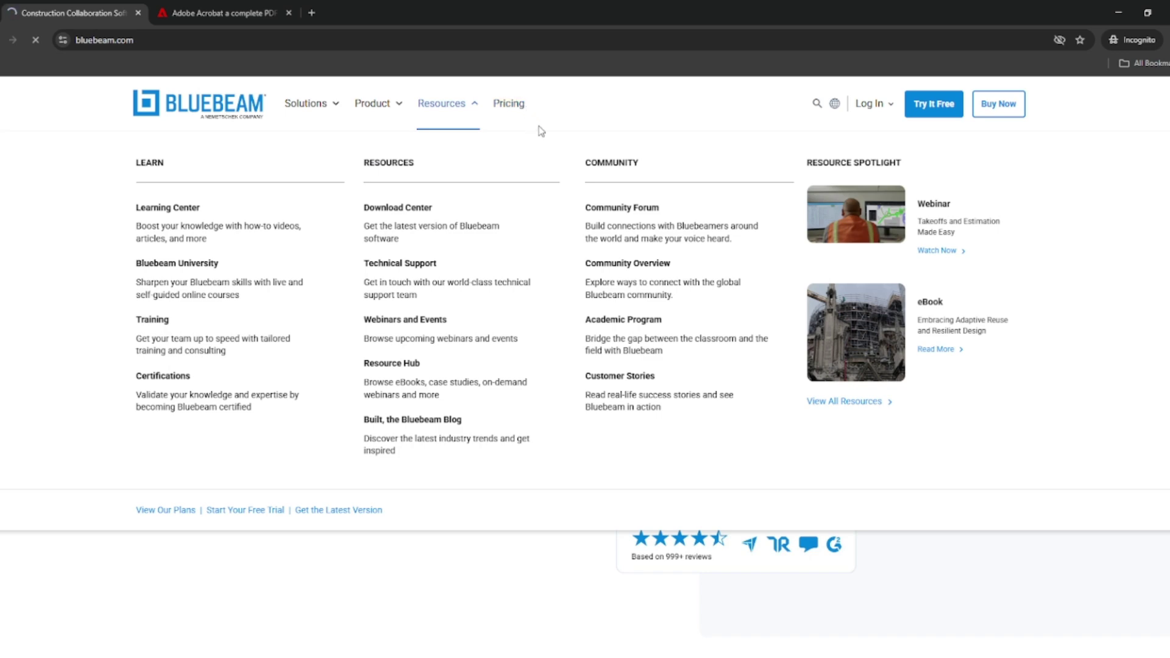
{"action": "scroll", "coordinate": [580, 377], "scroll_direction": "down", "scroll_amount": 2}
{"action": "scroll", "coordinate": [580, 378], "scroll_direction": "up", "scroll_amount": 2}
Step: Go back to the Bluebeam home page and reopen the Solutions and Product menus
{"action": "key", "text": "alt+Left"}
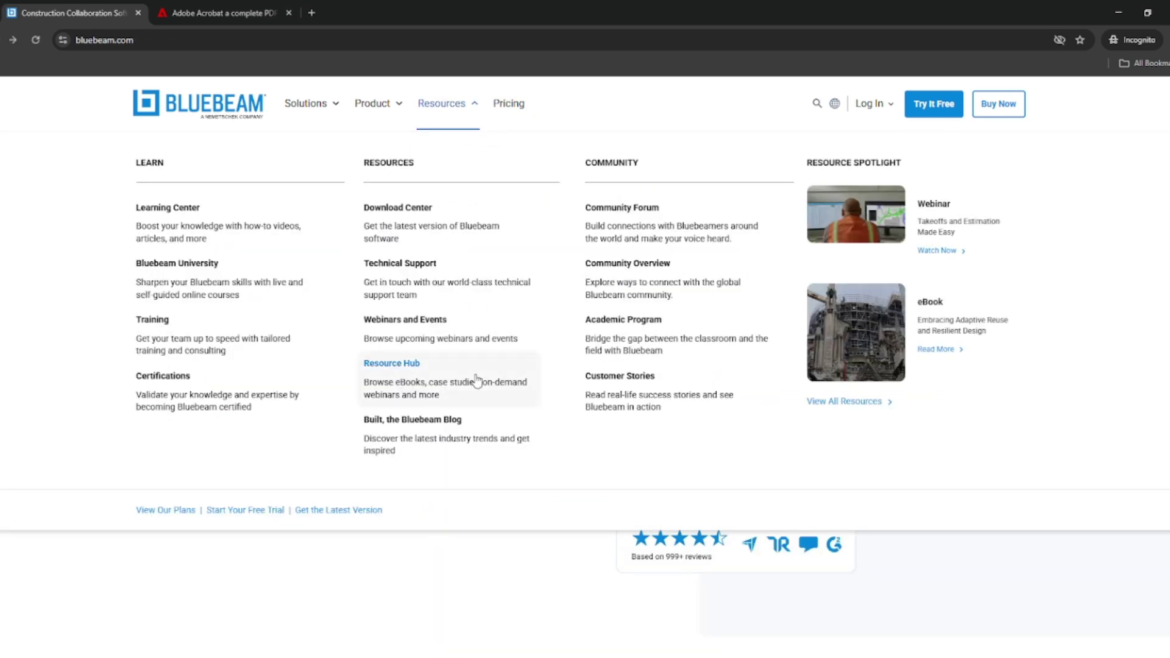
{"action": "left_click", "coordinate": [300, 108]}
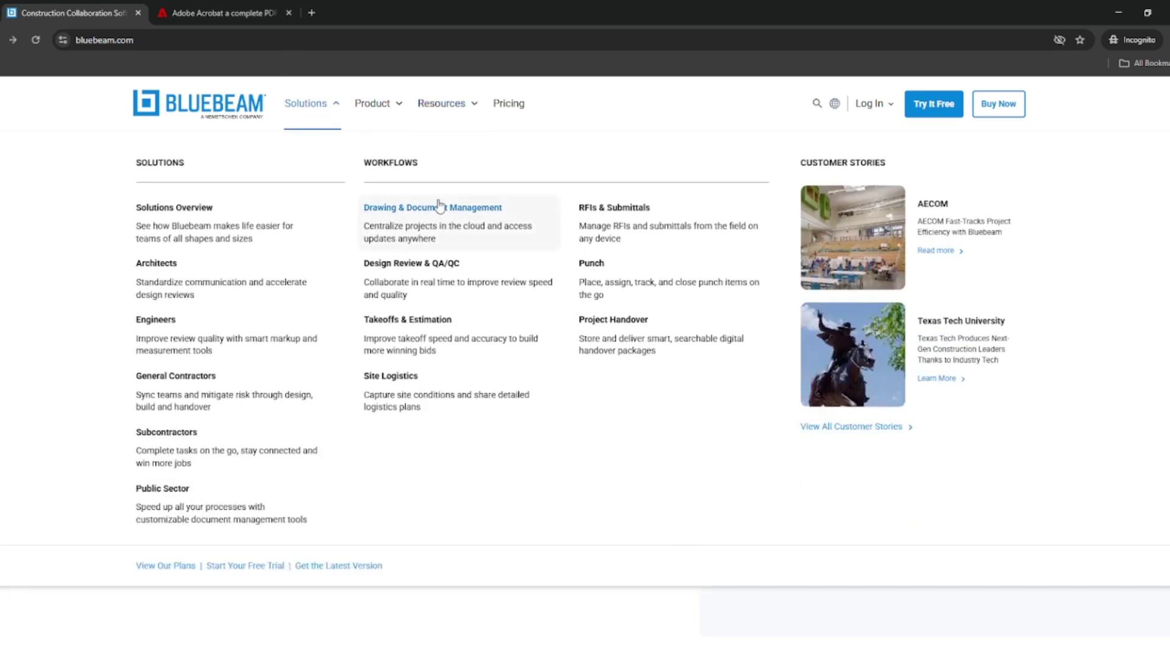
{"action": "left_click", "coordinate": [373, 108]}
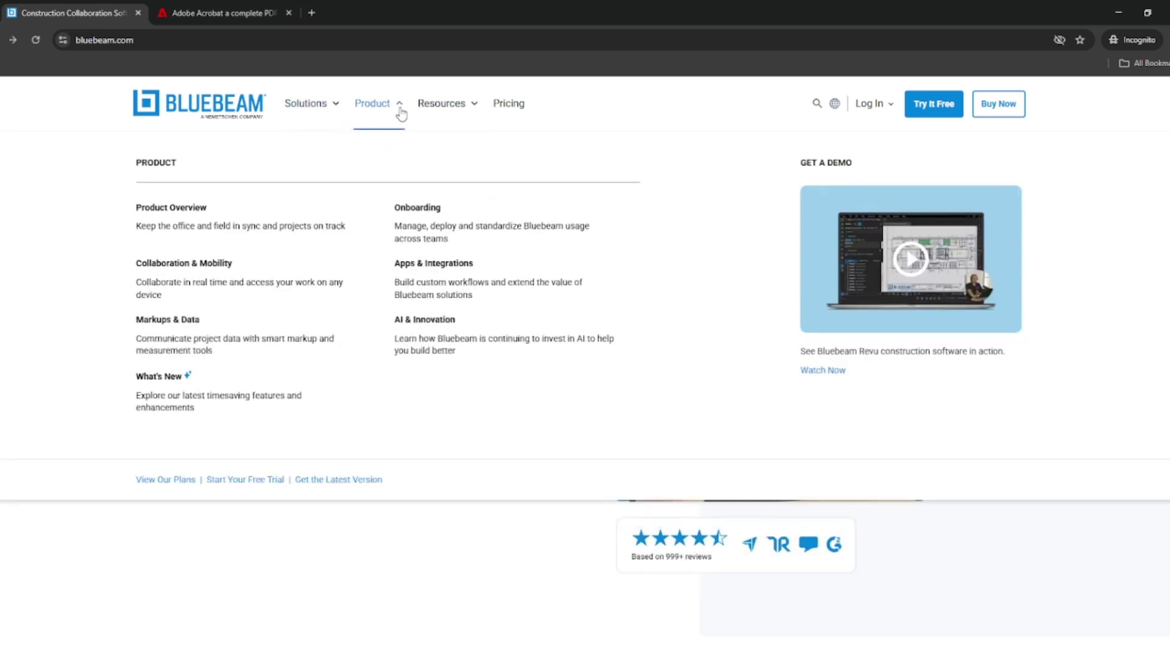
{"action": "left_click", "coordinate": [331, 107]}
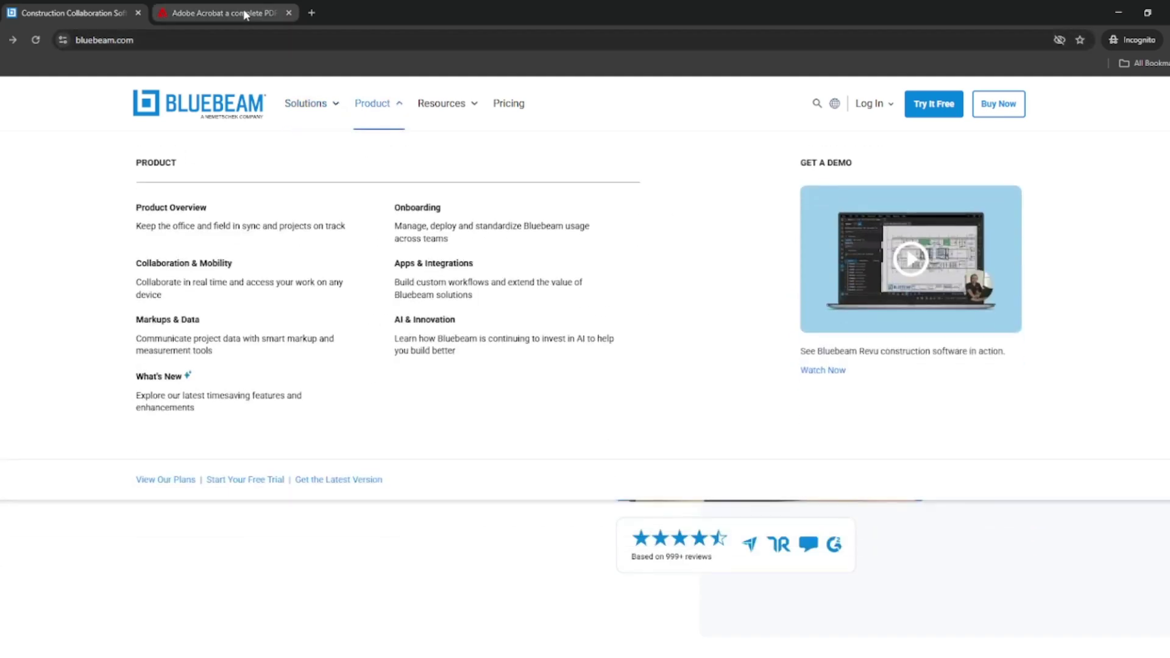
Step: Switch to the Adobe Acrobat tab and scroll from Edit text down to AI Assistant
{"action": "left_click", "coordinate": [243, 11]}
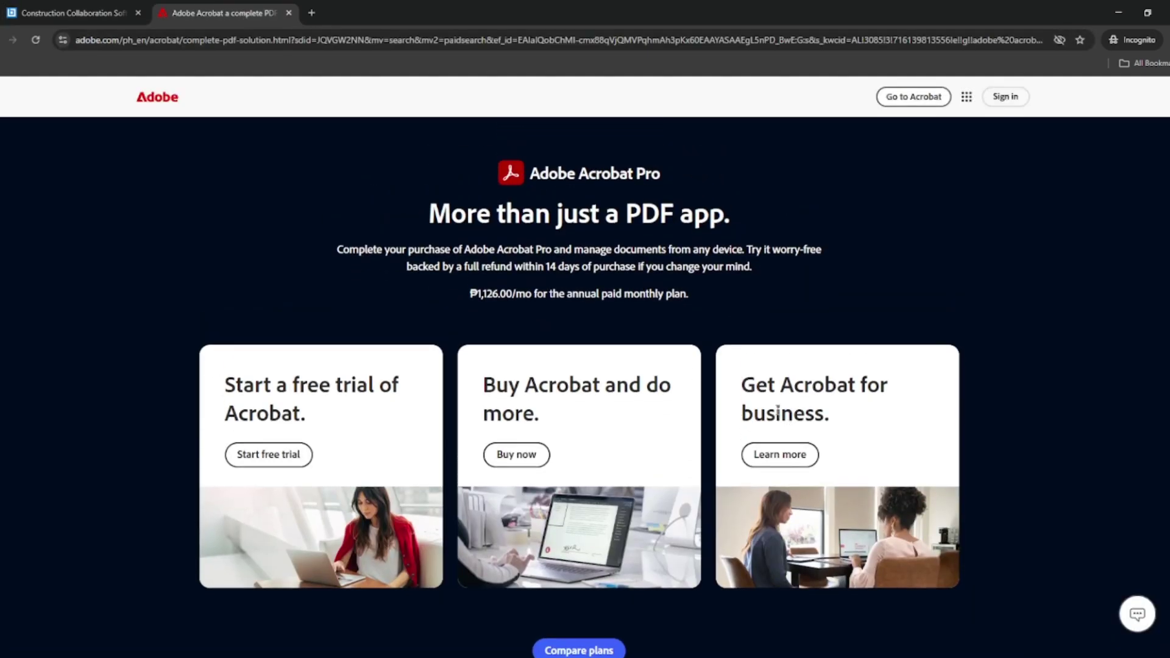
{"action": "scroll", "coordinate": [777, 408], "scroll_direction": "down", "scroll_amount": 1}
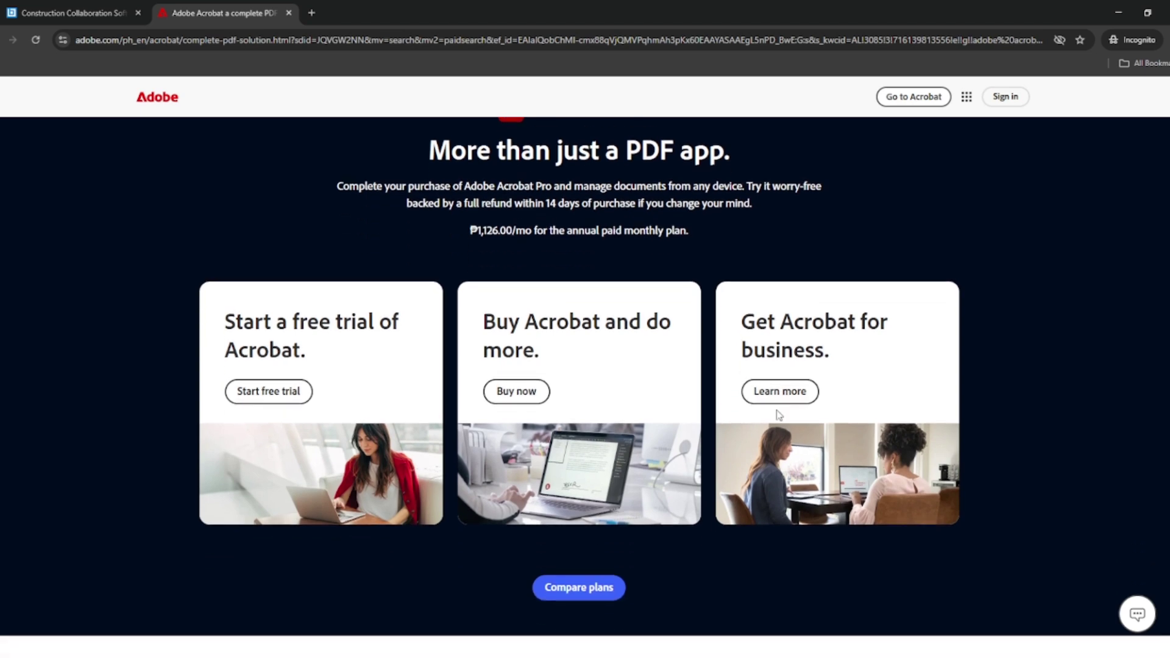
{"action": "scroll", "coordinate": [777, 414], "scroll_direction": "down", "scroll_amount": 2}
{"action": "scroll", "coordinate": [775, 405], "scroll_direction": "down", "scroll_amount": 2}
{"action": "scroll", "coordinate": [775, 405], "scroll_direction": "down", "scroll_amount": 2}
{"action": "scroll", "coordinate": [774, 409], "scroll_direction": "down", "scroll_amount": 1}
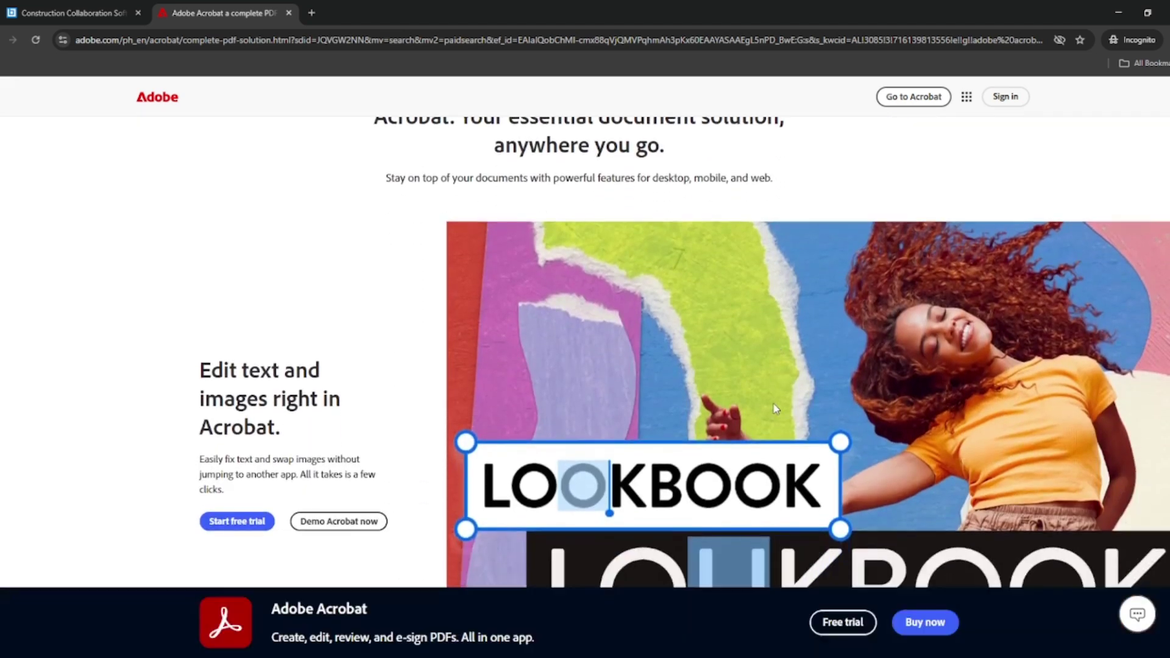
{"action": "scroll", "coordinate": [774, 408], "scroll_direction": "down", "scroll_amount": 1}
{"action": "scroll", "coordinate": [773, 404], "scroll_direction": "down", "scroll_amount": 1}
{"action": "scroll", "coordinate": [774, 402], "scroll_direction": "up", "scroll_amount": 1}
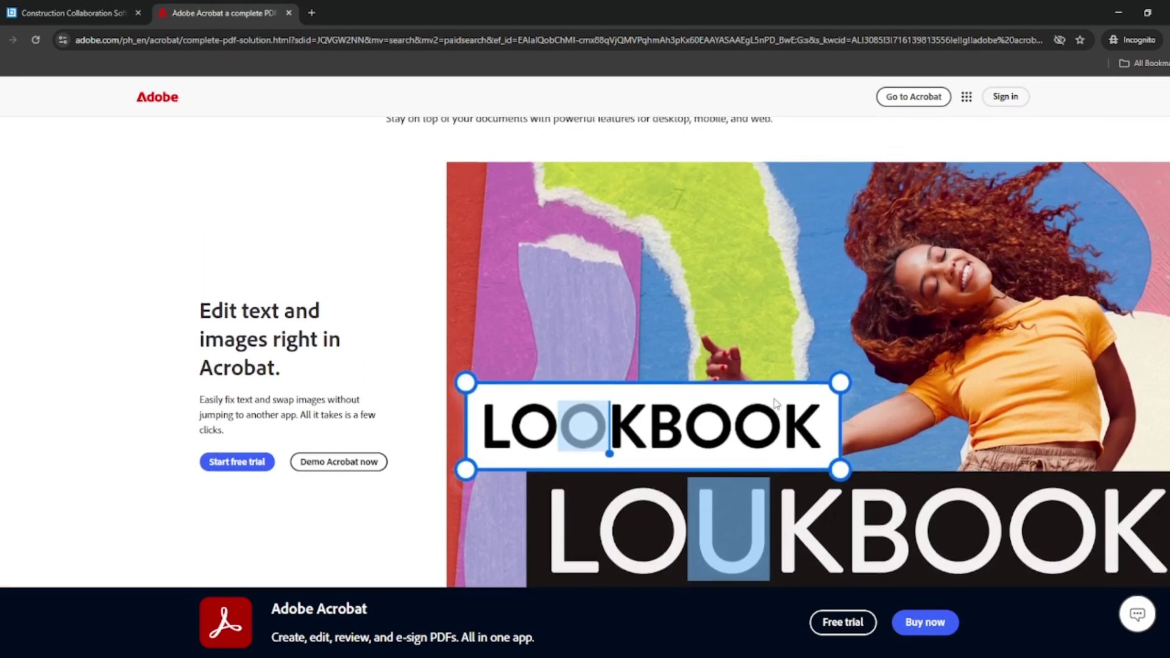
{"action": "scroll", "coordinate": [774, 403], "scroll_direction": "up", "scroll_amount": 1}
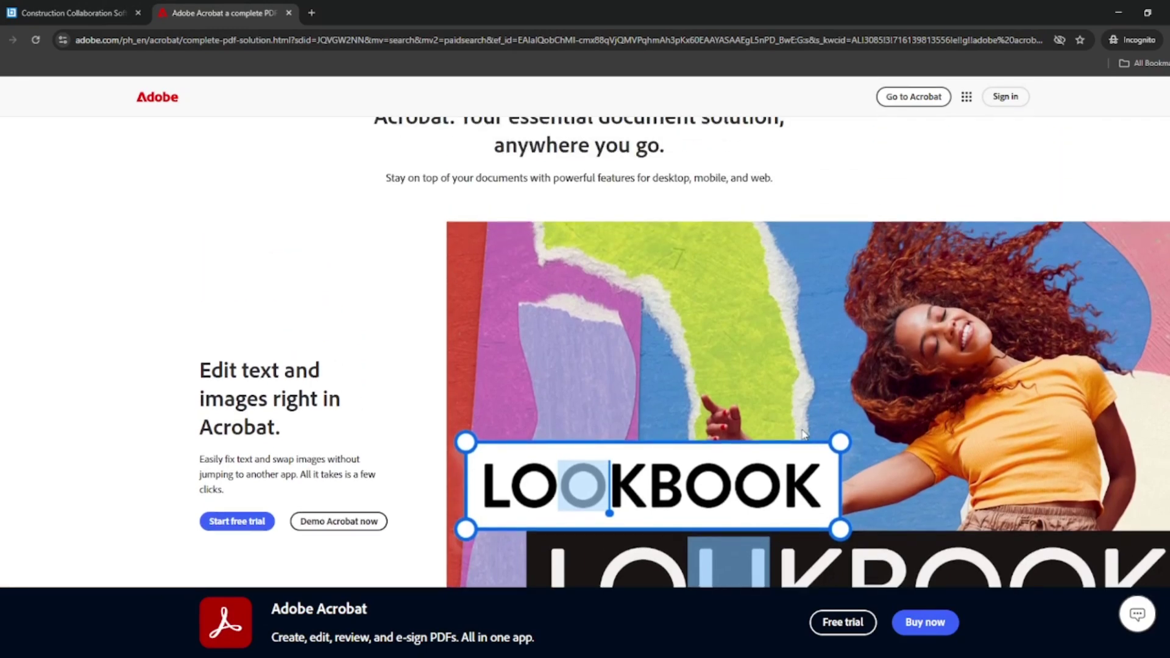
{"action": "scroll", "coordinate": [767, 397], "scroll_direction": "down", "scroll_amount": 1}
{"action": "scroll", "coordinate": [766, 396], "scroll_direction": "down", "scroll_amount": 1}
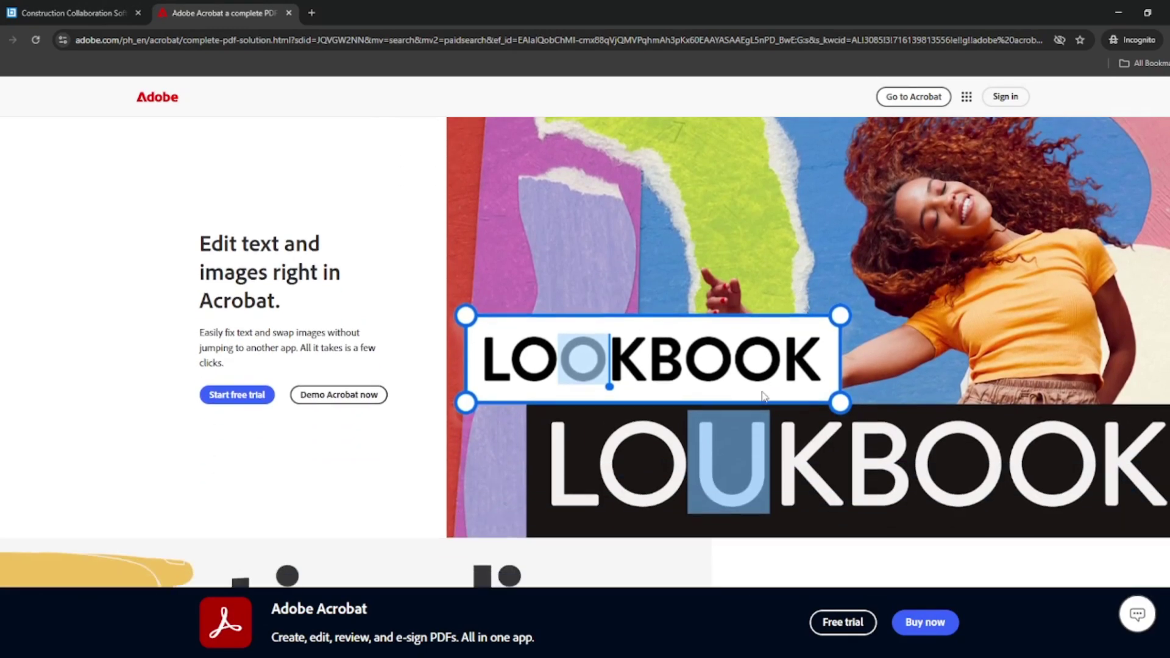
{"action": "scroll", "coordinate": [766, 393], "scroll_direction": "down", "scroll_amount": 1}
{"action": "scroll", "coordinate": [765, 391], "scroll_direction": "down", "scroll_amount": 3}
{"action": "scroll", "coordinate": [765, 392], "scroll_direction": "down", "scroll_amount": 2}
{"action": "scroll", "coordinate": [765, 390], "scroll_direction": "down", "scroll_amount": 3}
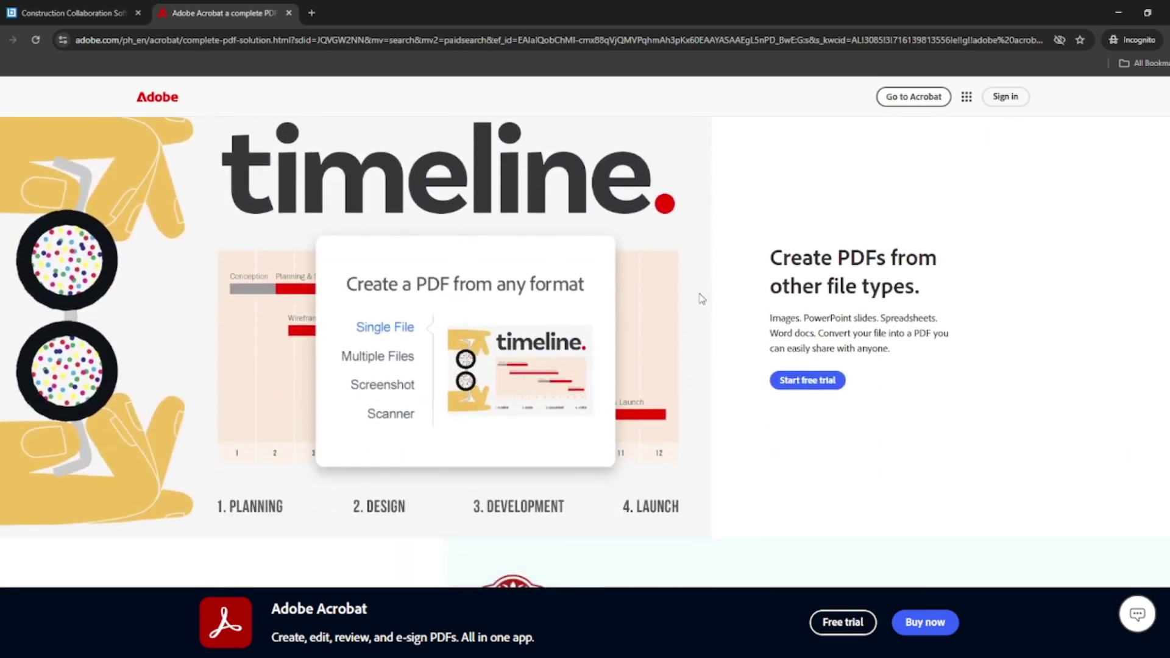
{"action": "scroll", "coordinate": [580, 375], "scroll_direction": "down", "scroll_amount": 1}
{"action": "scroll", "coordinate": [579, 376], "scroll_direction": "down", "scroll_amount": 2}
{"action": "scroll", "coordinate": [579, 376], "scroll_direction": "down", "scroll_amount": 1}
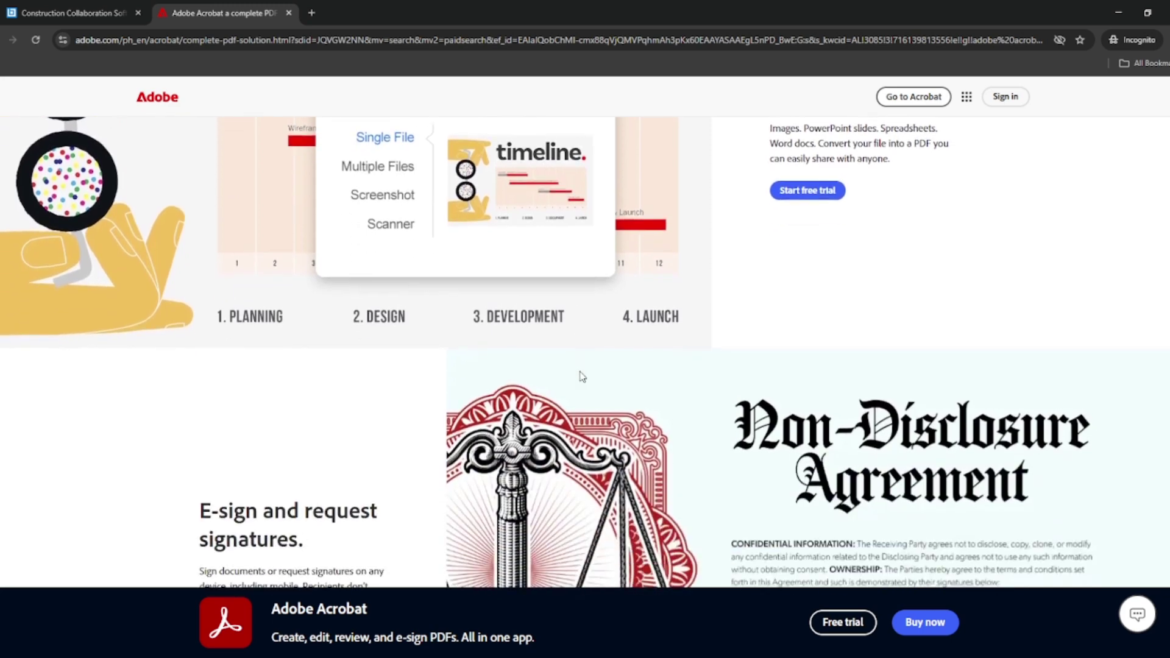
{"action": "scroll", "coordinate": [370, 345], "scroll_direction": "down", "scroll_amount": 4}
{"action": "scroll", "coordinate": [368, 342], "scroll_direction": "up", "scroll_amount": 1}
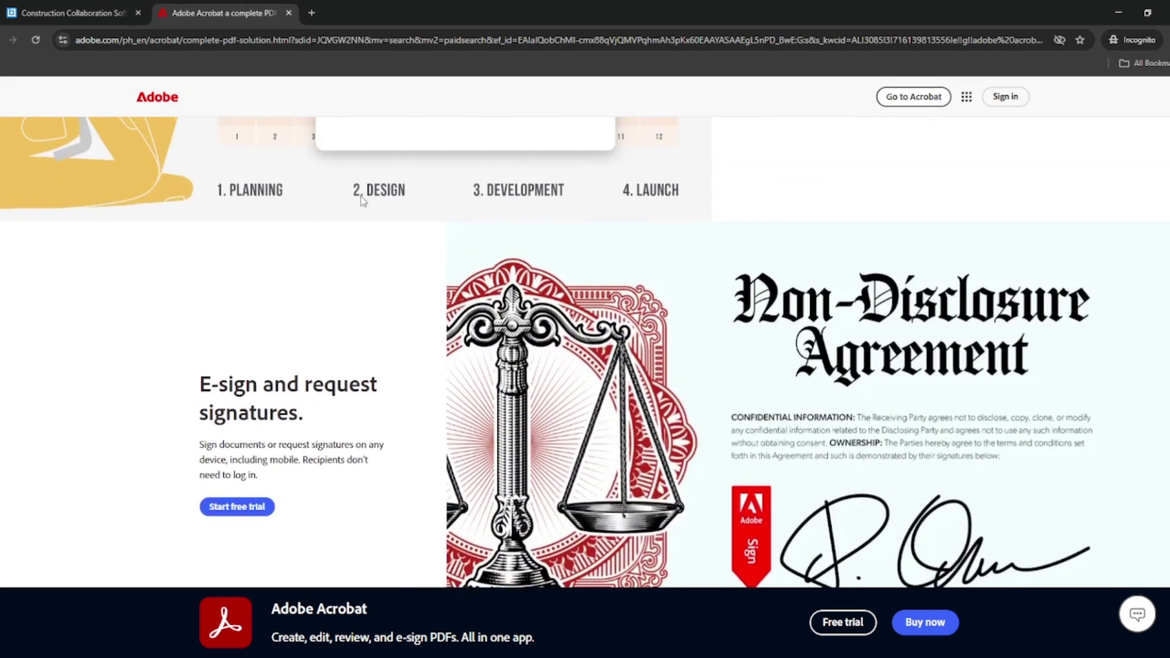
{"action": "scroll", "coordinate": [737, 313], "scroll_direction": "down", "scroll_amount": 1}
{"action": "scroll", "coordinate": [737, 315], "scroll_direction": "down", "scroll_amount": 5}
{"action": "scroll", "coordinate": [737, 315], "scroll_direction": "down", "scroll_amount": 3}
{"action": "scroll", "coordinate": [737, 316], "scroll_direction": "down", "scroll_amount": 2}
{"action": "scroll", "coordinate": [737, 316], "scroll_direction": "down", "scroll_amount": 1}
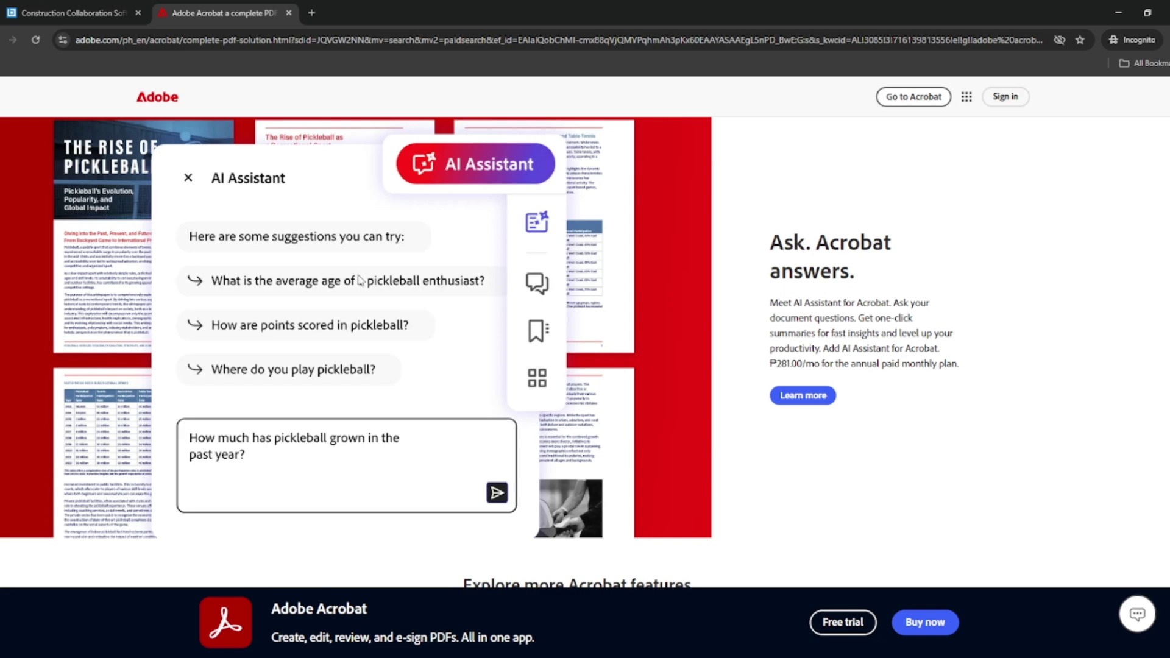
{"action": "scroll", "coordinate": [359, 281], "scroll_direction": "down", "scroll_amount": 2}
{"action": "scroll", "coordinate": [360, 280], "scroll_direction": "down", "scroll_amount": 2}
{"action": "scroll", "coordinate": [360, 279], "scroll_direction": "down", "scroll_amount": 2}
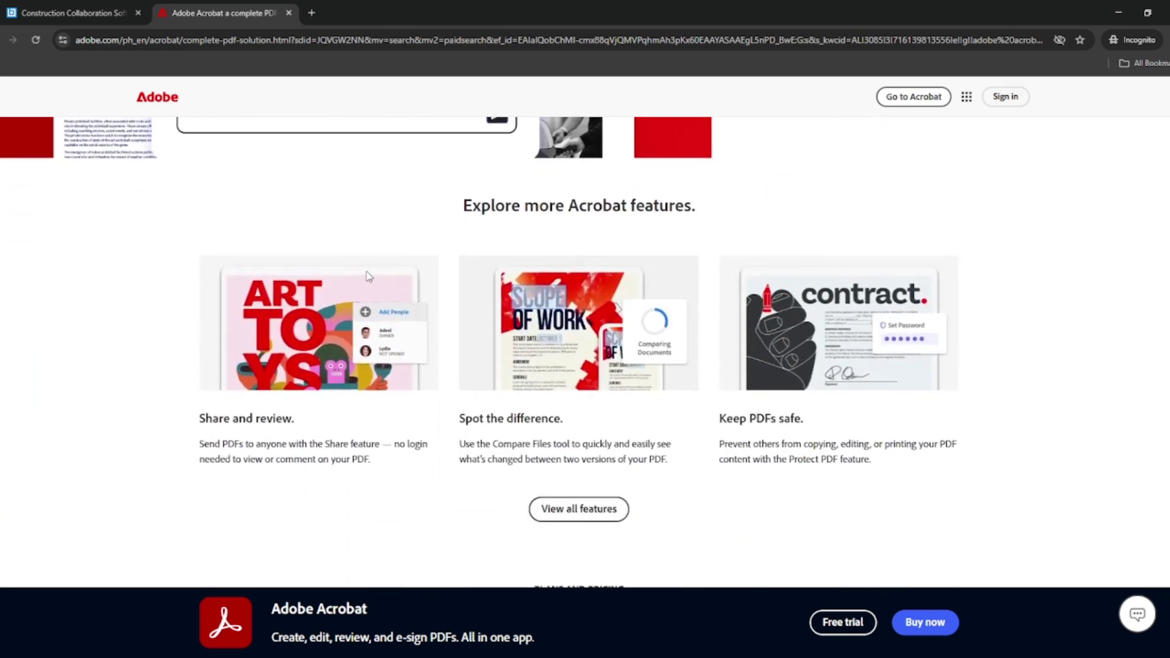
{"action": "scroll", "coordinate": [367, 276], "scroll_direction": "down", "scroll_amount": 2}
{"action": "scroll", "coordinate": [368, 273], "scroll_direction": "up", "scroll_amount": 1}
{"action": "scroll", "coordinate": [370, 283], "scroll_direction": "up", "scroll_amount": 1}
{"action": "scroll", "coordinate": [884, 446], "scroll_direction": "up", "scroll_amount": 2}
{"action": "scroll", "coordinate": [884, 448], "scroll_direction": "up", "scroll_amount": 2}
{"action": "scroll", "coordinate": [884, 450], "scroll_direction": "up", "scroll_amount": 2}
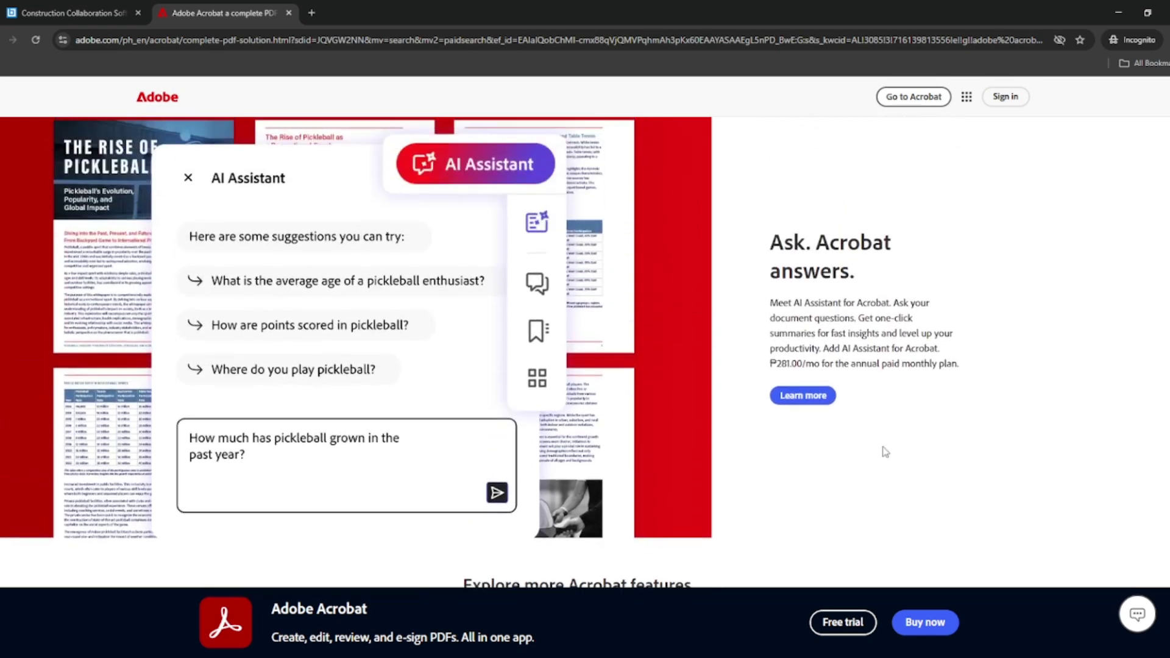
{"action": "scroll", "coordinate": [884, 452], "scroll_direction": "up", "scroll_amount": 1}
{"action": "scroll", "coordinate": [884, 446], "scroll_direction": "up", "scroll_amount": 2}
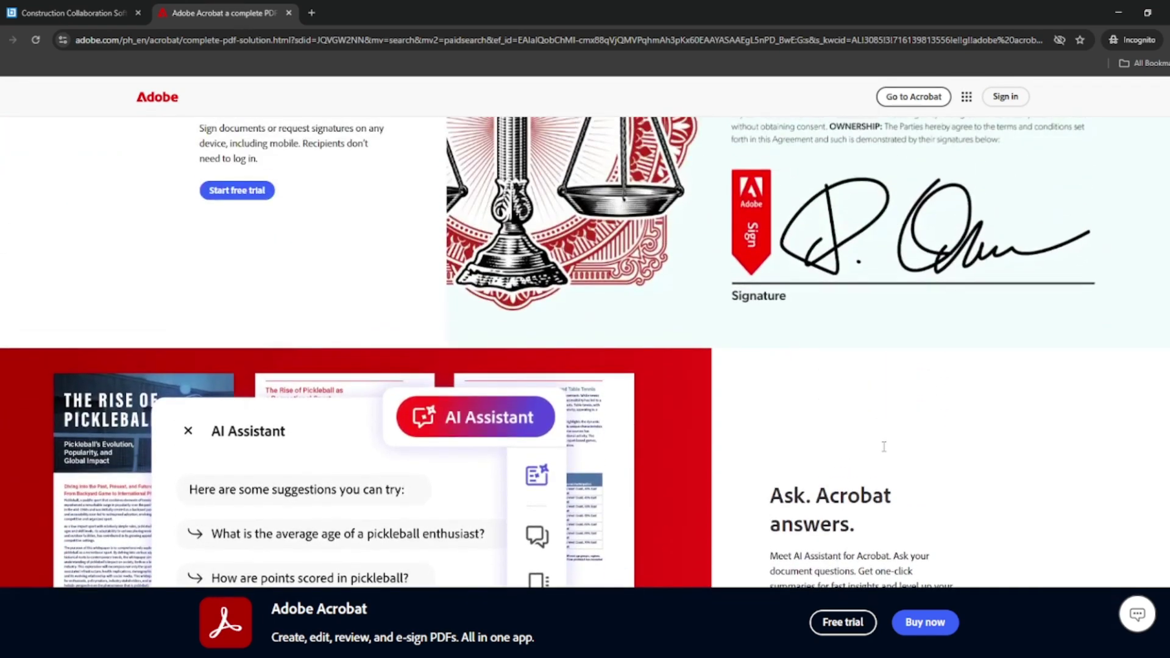
{"action": "scroll", "coordinate": [883, 445], "scroll_direction": "up", "scroll_amount": 1}
{"action": "scroll", "coordinate": [884, 448], "scroll_direction": "up", "scroll_amount": 1}
{"action": "scroll", "coordinate": [884, 450], "scroll_direction": "up", "scroll_amount": 2}
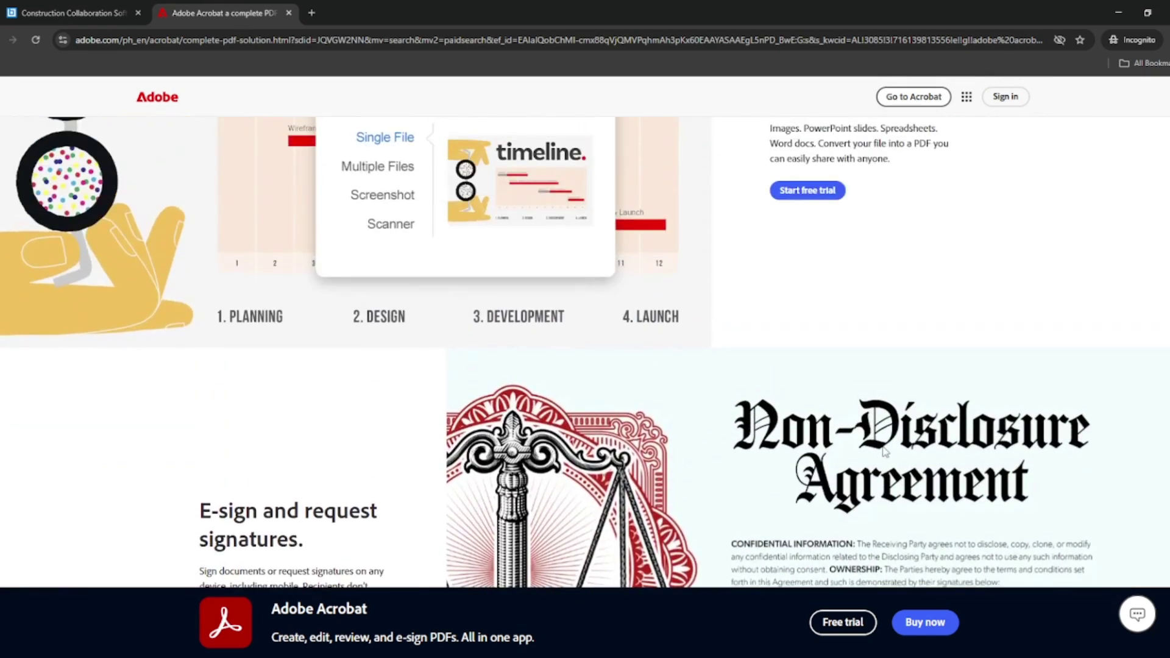
{"action": "scroll", "coordinate": [883, 451], "scroll_direction": "up", "scroll_amount": 1}
{"action": "scroll", "coordinate": [884, 451], "scroll_direction": "up", "scroll_amount": 1}
{"action": "scroll", "coordinate": [884, 449], "scroll_direction": "up", "scroll_amount": 1}
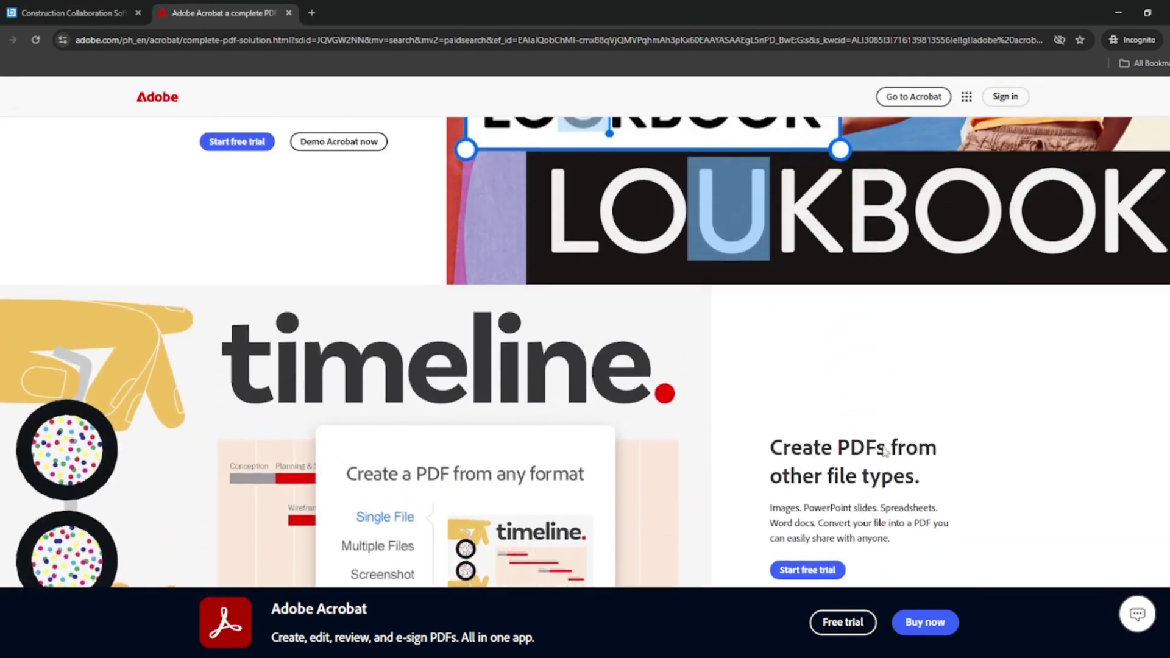
{"action": "scroll", "coordinate": [885, 451], "scroll_direction": "up", "scroll_amount": 1}
{"action": "scroll", "coordinate": [884, 450], "scroll_direction": "up", "scroll_amount": 2}
{"action": "scroll", "coordinate": [883, 451], "scroll_direction": "up", "scroll_amount": 1}
{"action": "scroll", "coordinate": [881, 450], "scroll_direction": "up", "scroll_amount": 2}
{"action": "scroll", "coordinate": [882, 451], "scroll_direction": "up", "scroll_amount": 1}
{"action": "scroll", "coordinate": [882, 450], "scroll_direction": "up", "scroll_amount": 1}
{"action": "scroll", "coordinate": [882, 451], "scroll_direction": "up", "scroll_amount": 2}
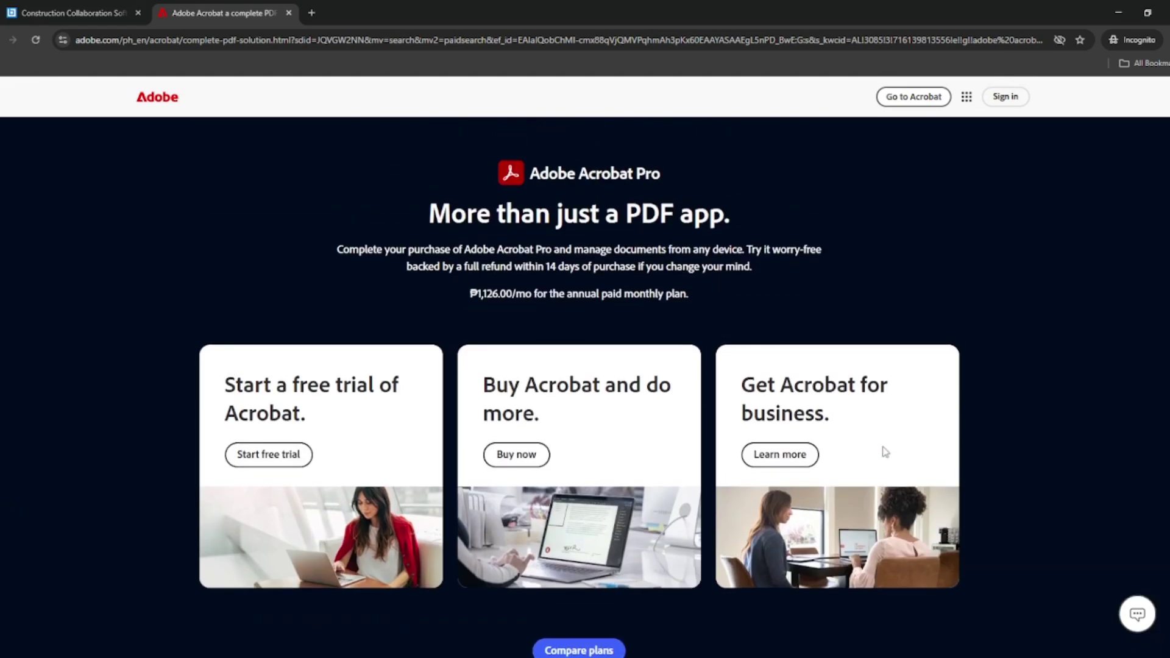
Step: Scroll the Bluebeam homepage to its industry section, then return to the Acrobat Pro plans tab
{"action": "left_click", "coordinate": [92, 14]}
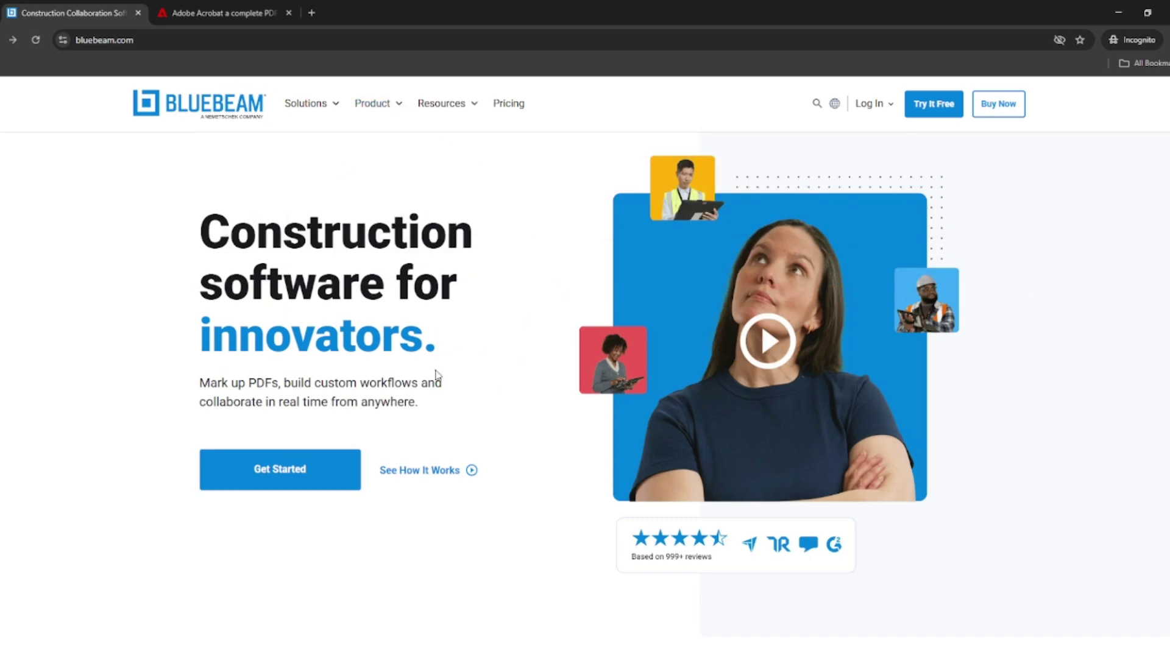
{"action": "scroll", "coordinate": [562, 384], "scroll_direction": "down", "scroll_amount": 2}
{"action": "scroll", "coordinate": [563, 384], "scroll_direction": "down", "scroll_amount": 2}
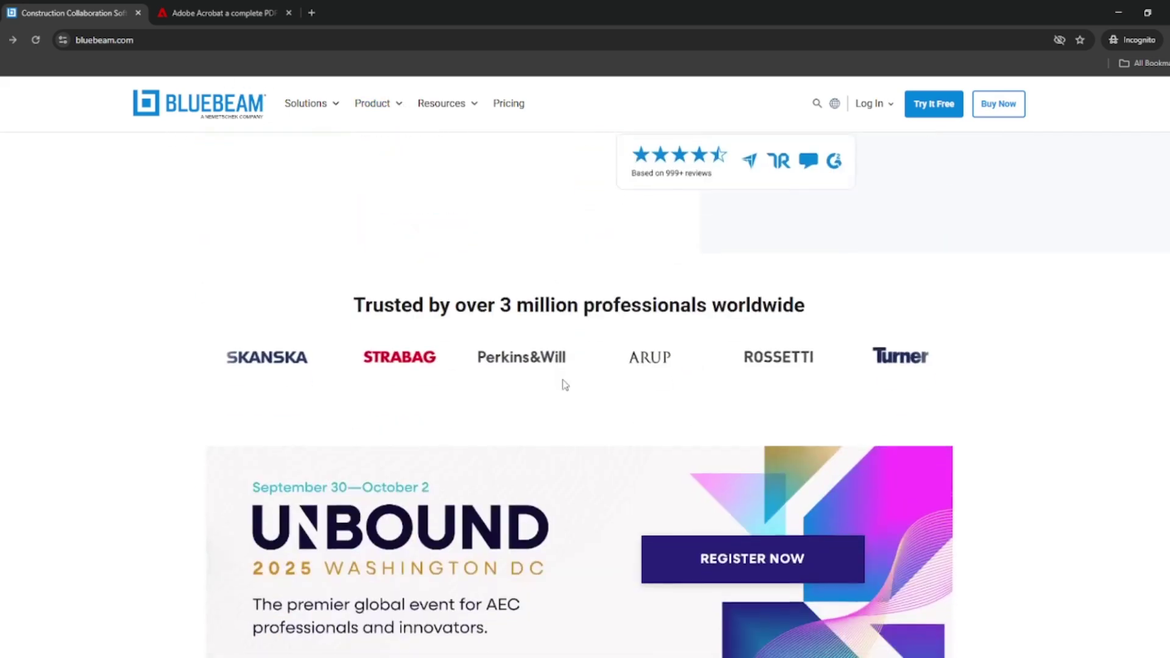
{"action": "scroll", "coordinate": [563, 383], "scroll_direction": "down", "scroll_amount": 4}
{"action": "scroll", "coordinate": [563, 384], "scroll_direction": "down", "scroll_amount": 2}
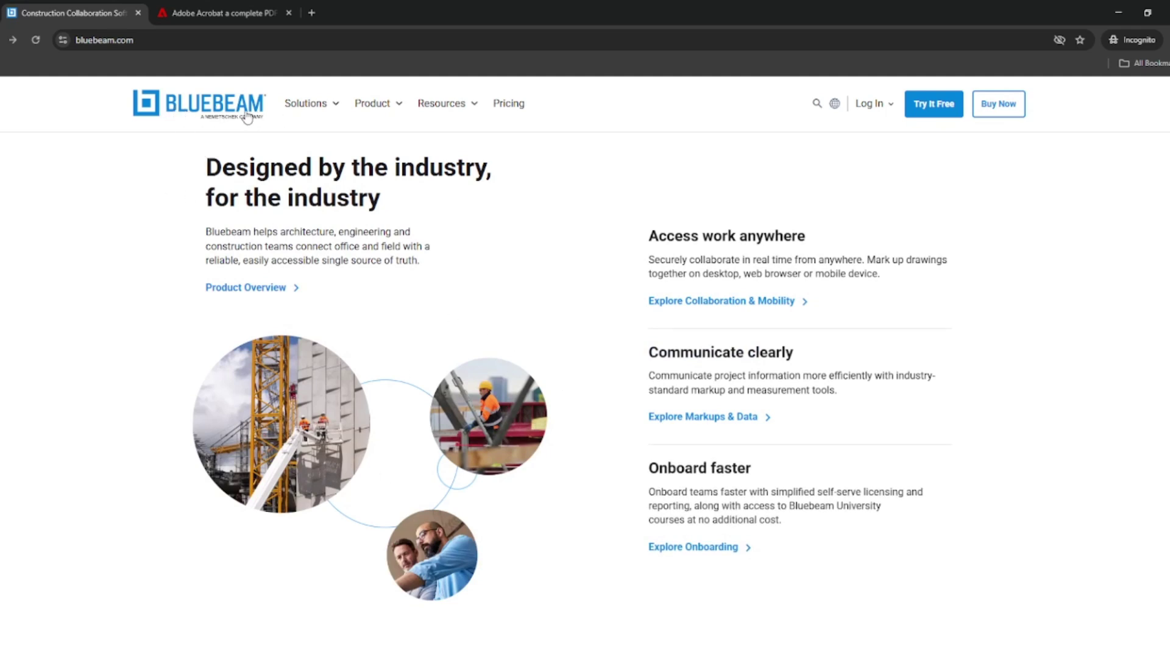
{"action": "left_click", "coordinate": [237, 9]}
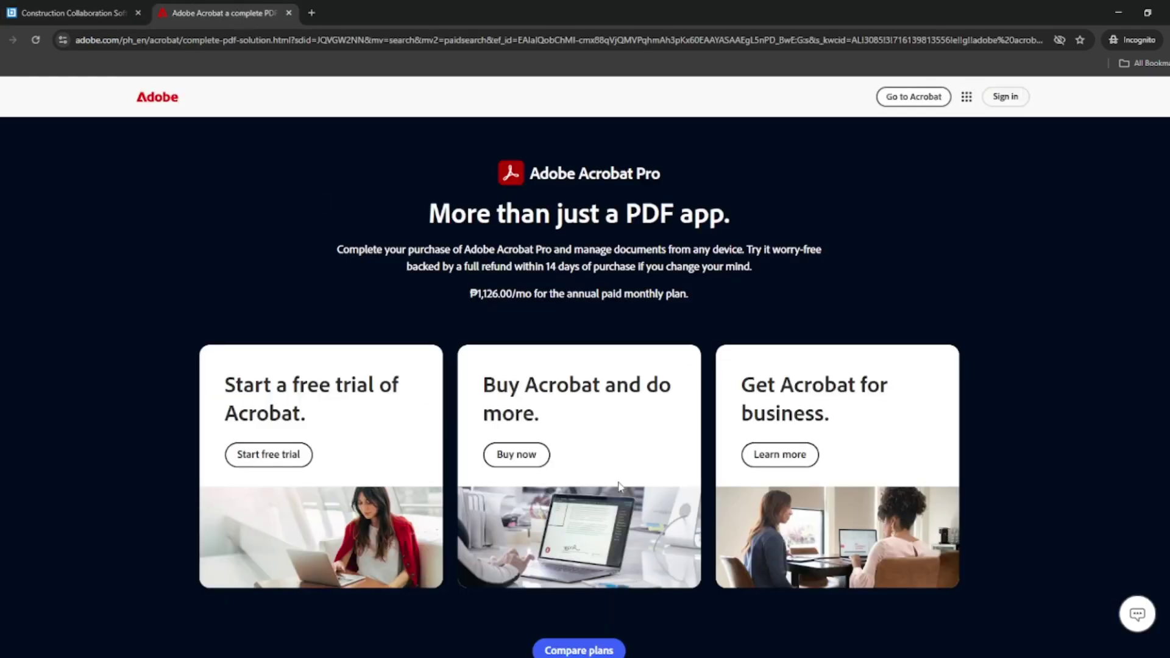
{"action": "scroll", "coordinate": [678, 392], "scroll_direction": "down", "scroll_amount": 3}
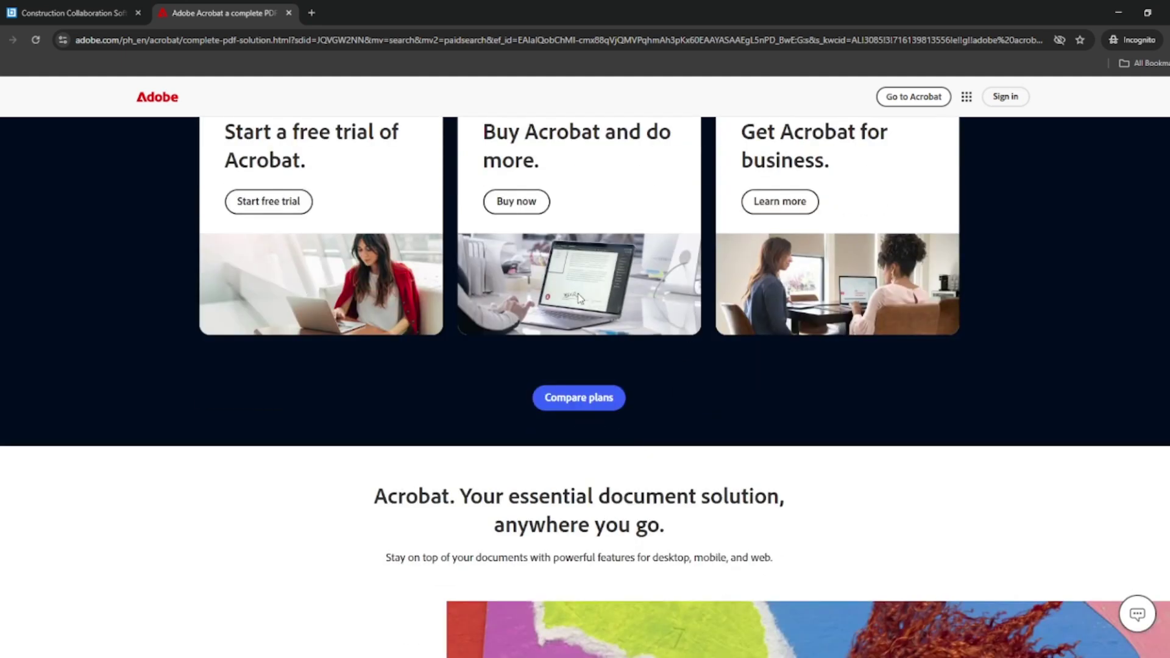
{"action": "scroll", "coordinate": [831, 398], "scroll_direction": "down", "scroll_amount": 2}
{"action": "scroll", "coordinate": [781, 427], "scroll_direction": "up", "scroll_amount": 1}
{"action": "scroll", "coordinate": [616, 445], "scroll_direction": "up", "scroll_amount": 2}
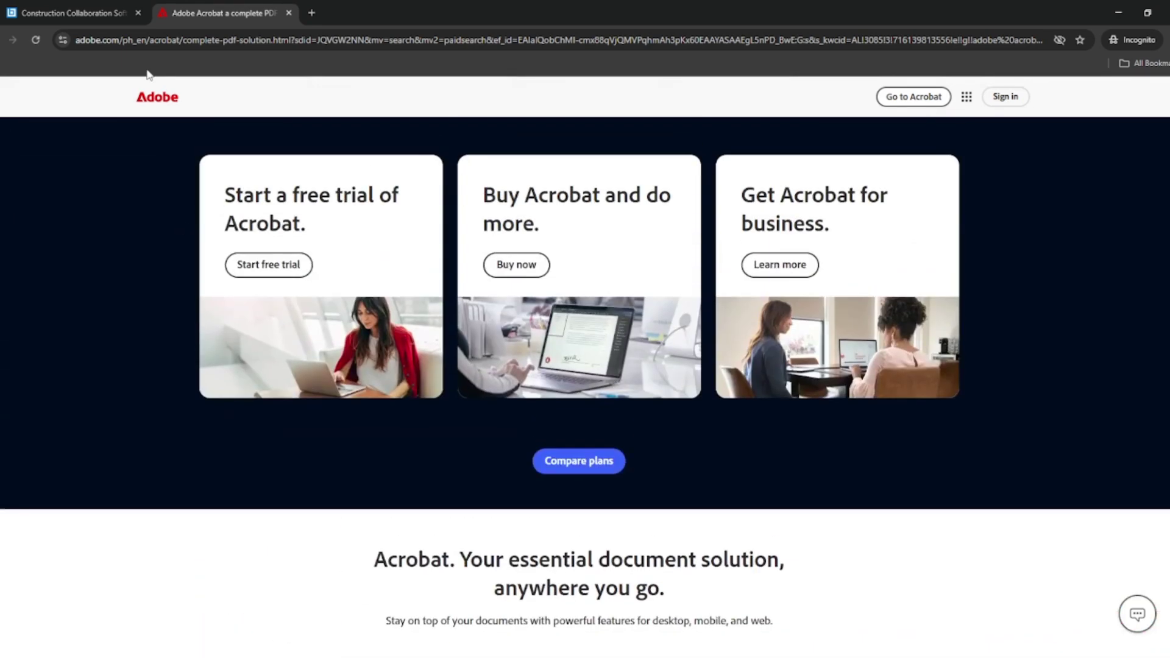